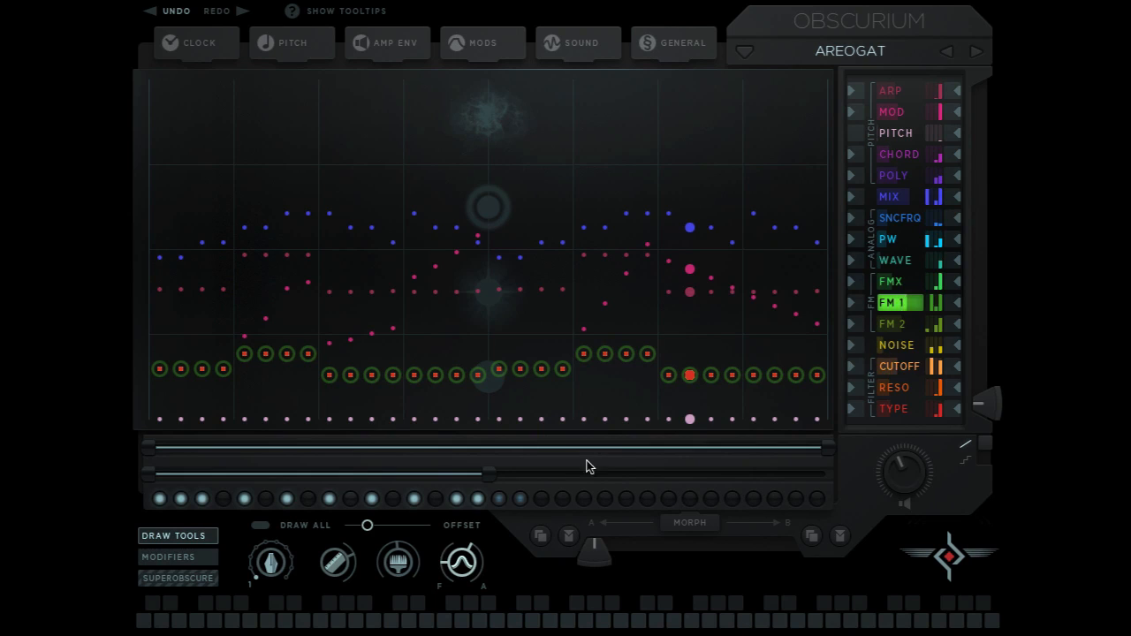
Look through the Modifiers and SuperObscure controls, and load the Areogat preset from the Aeronaut bank.
click(193, 557)
click(193, 577)
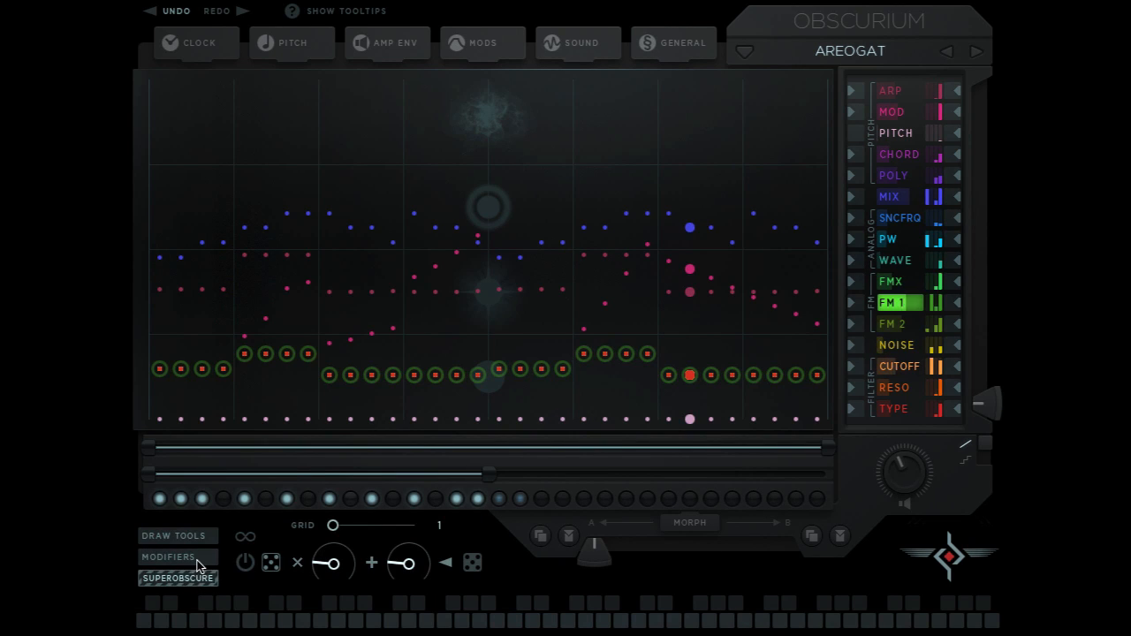
click(860, 57)
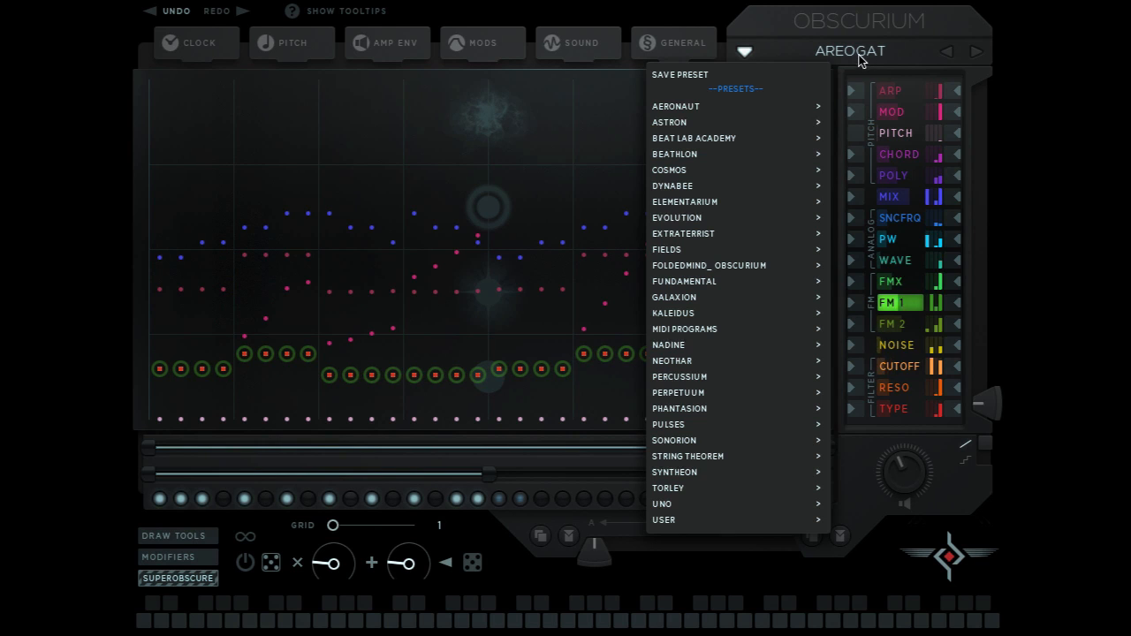
mouse_move(756, 111)
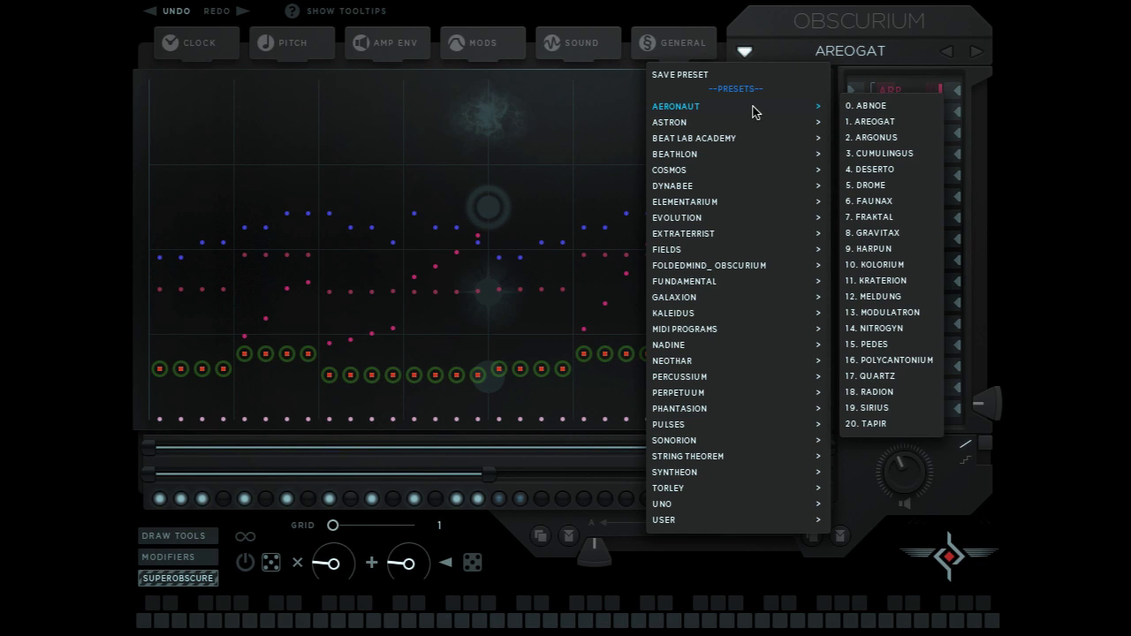
click(862, 121)
Select the FMX parameter and draw a freehand curve across its steps with the pen tool at width 1, adding isolated high values.
click(893, 283)
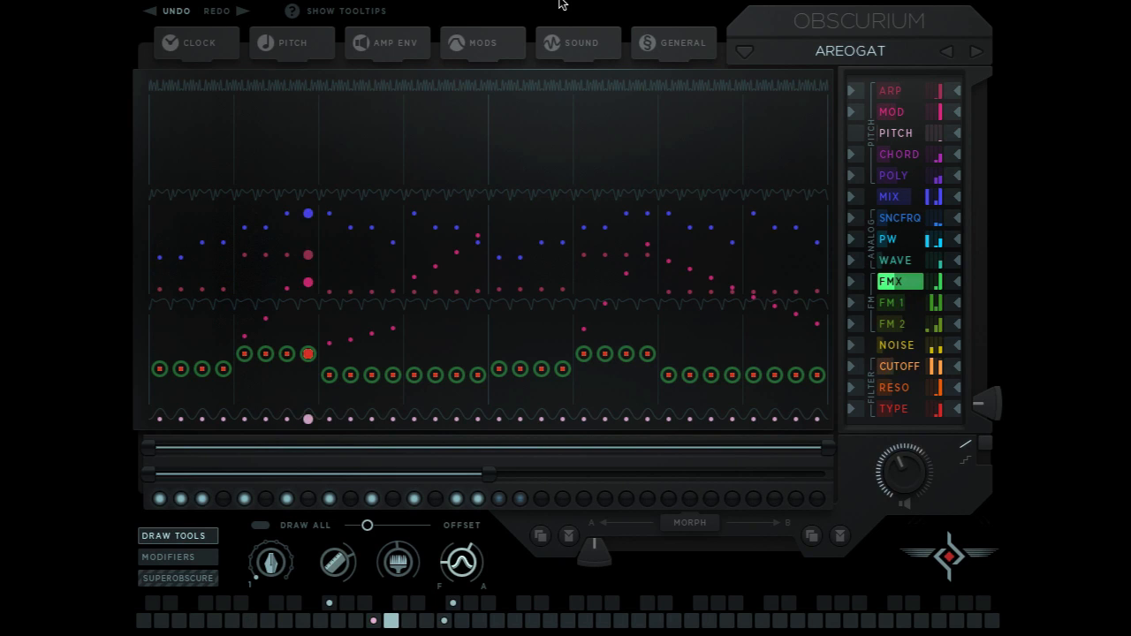
click(272, 572)
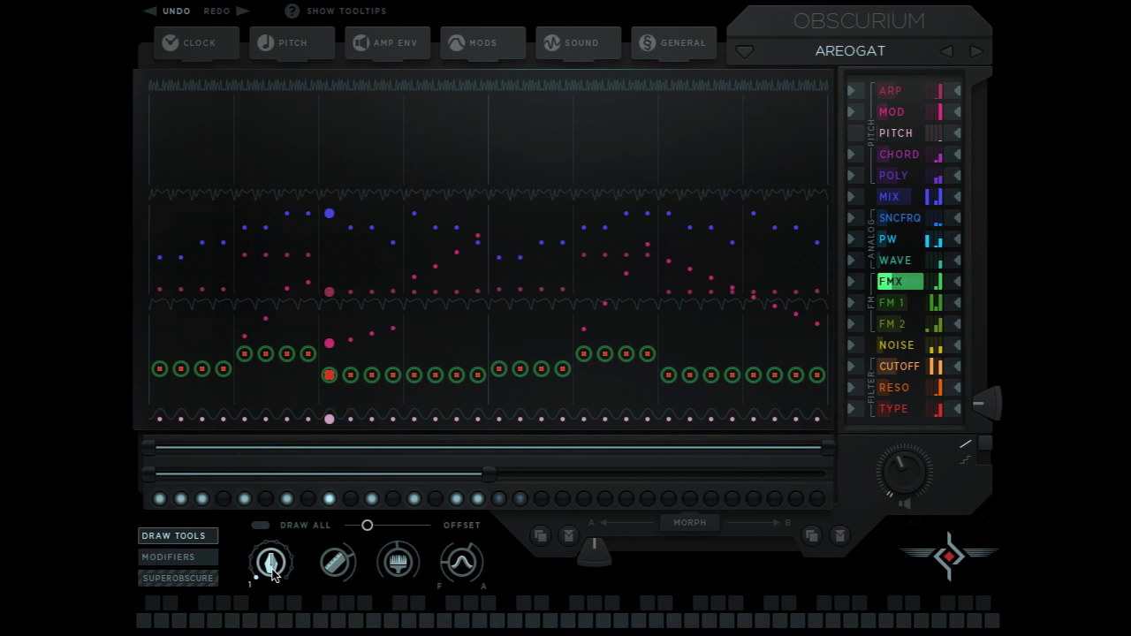
click(338, 566)
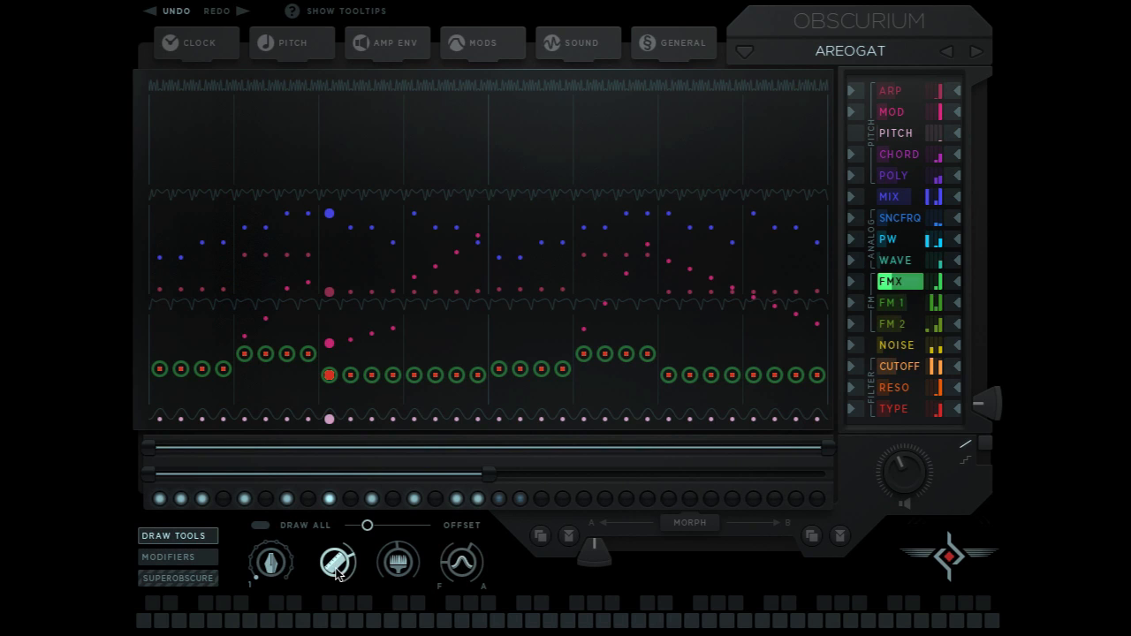
click(399, 571)
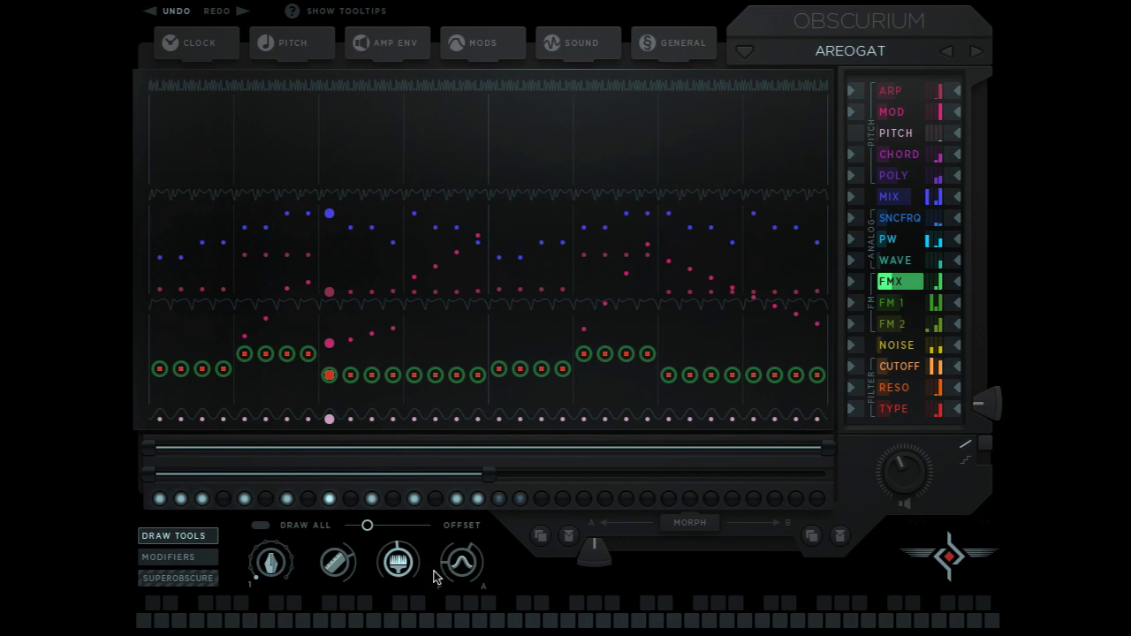
click(460, 573)
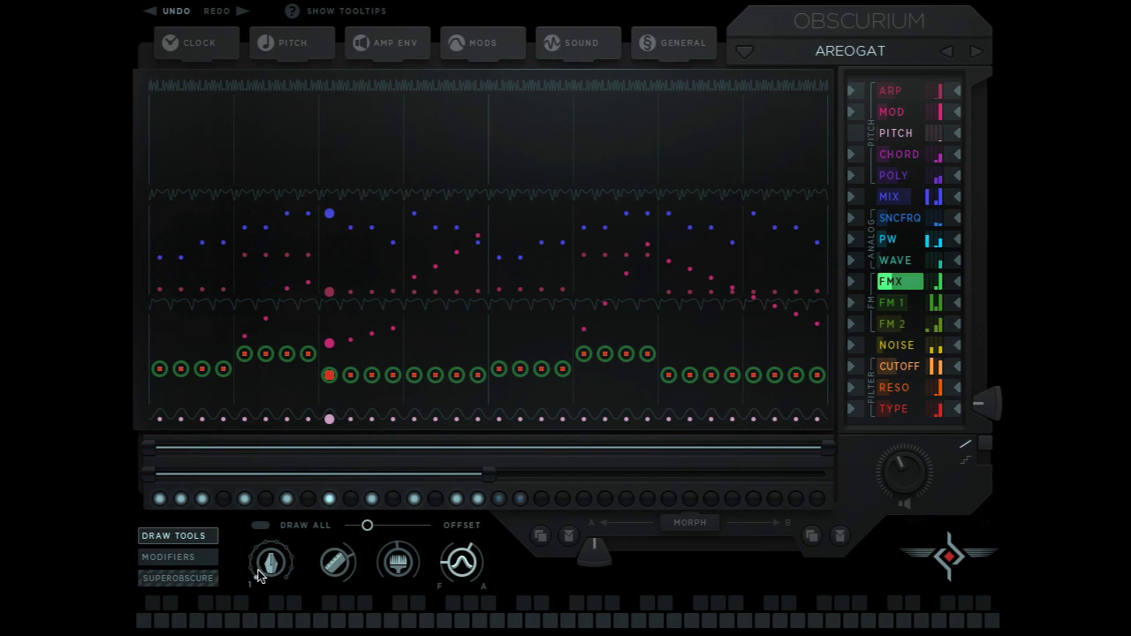
click(270, 571)
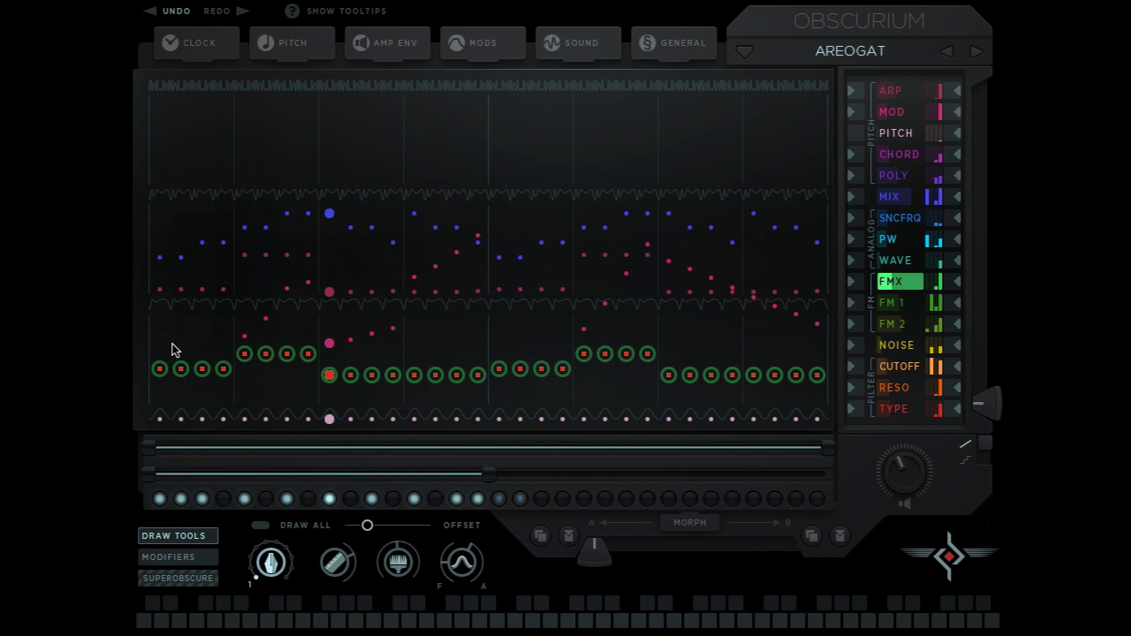
mouse_move(164, 352)
mouse_down()
mouse_move(354, 242)
mouse_move(664, 329)
mouse_move(831, 272)
mouse_move(505, 308)
mouse_move(195, 380)
mouse_move(222, 177)
mouse_move(288, 153)
mouse_up()
click(477, 151)
click(668, 152)
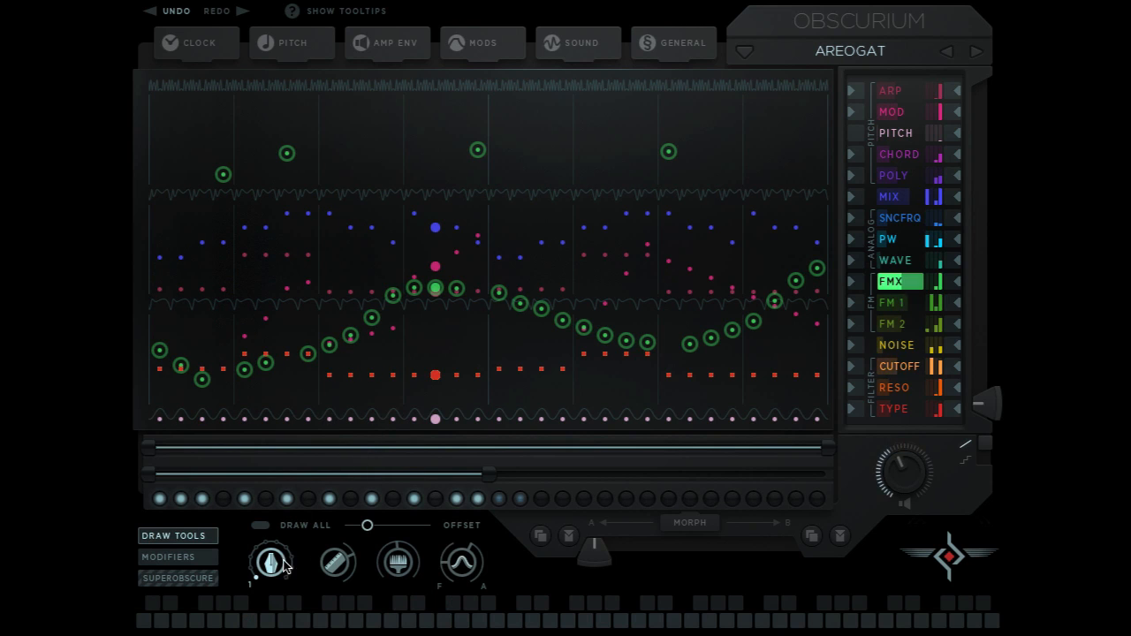
Set the pen width to 8 and draw flat blocks of FMX values over steps 1–8 and 9–16.
drag(275, 574, 269, 469)
drag(283, 559, 281, 567)
click(164, 264)
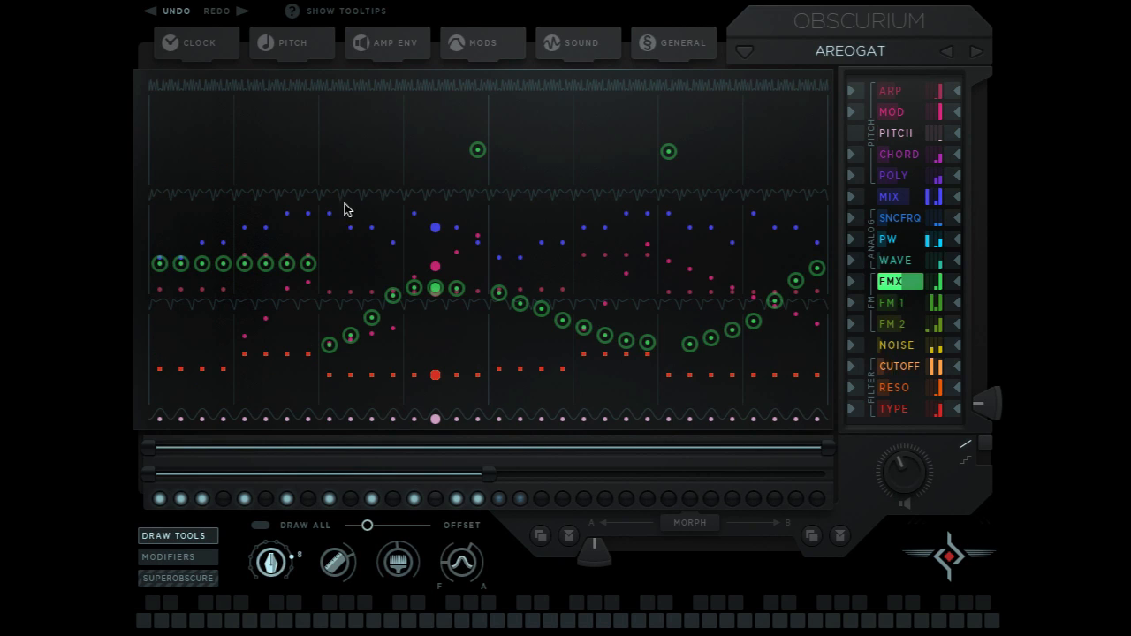
click(327, 200)
Set the pen width to 5 and draw flat FMX blocks starting at steps 13, 21 and 29.
drag(281, 568, 285, 626)
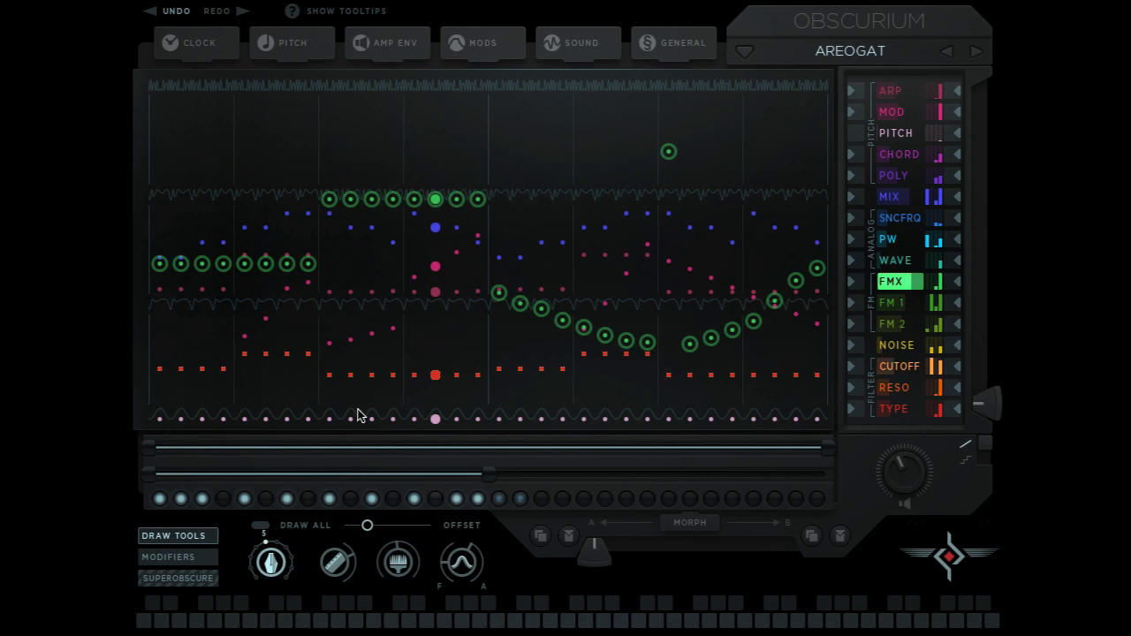
click(415, 329)
click(583, 175)
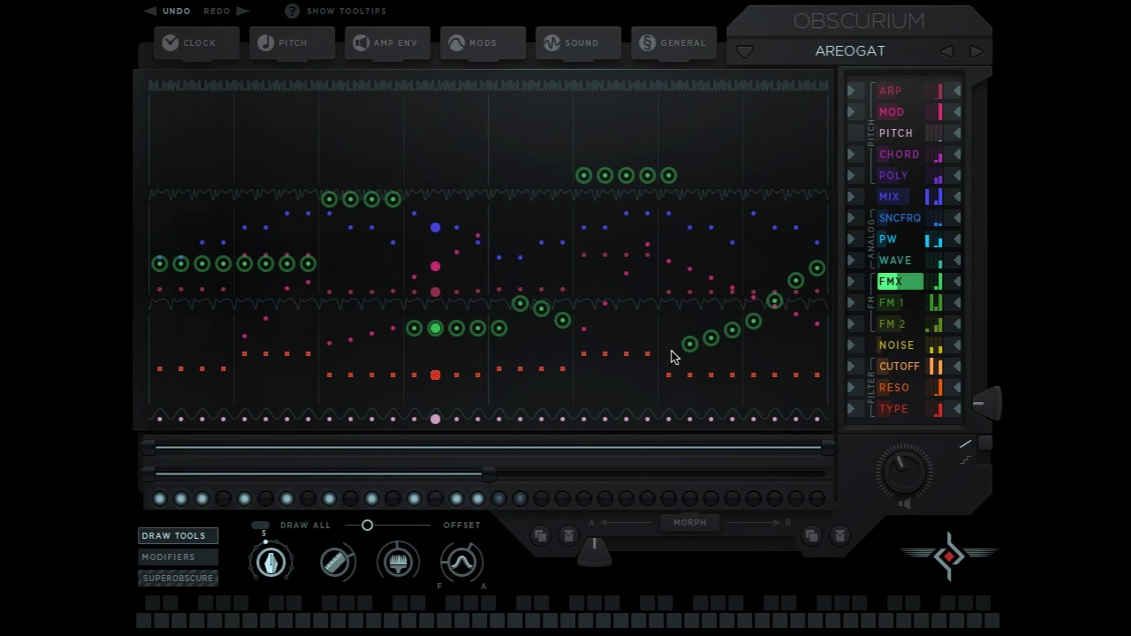
click(753, 375)
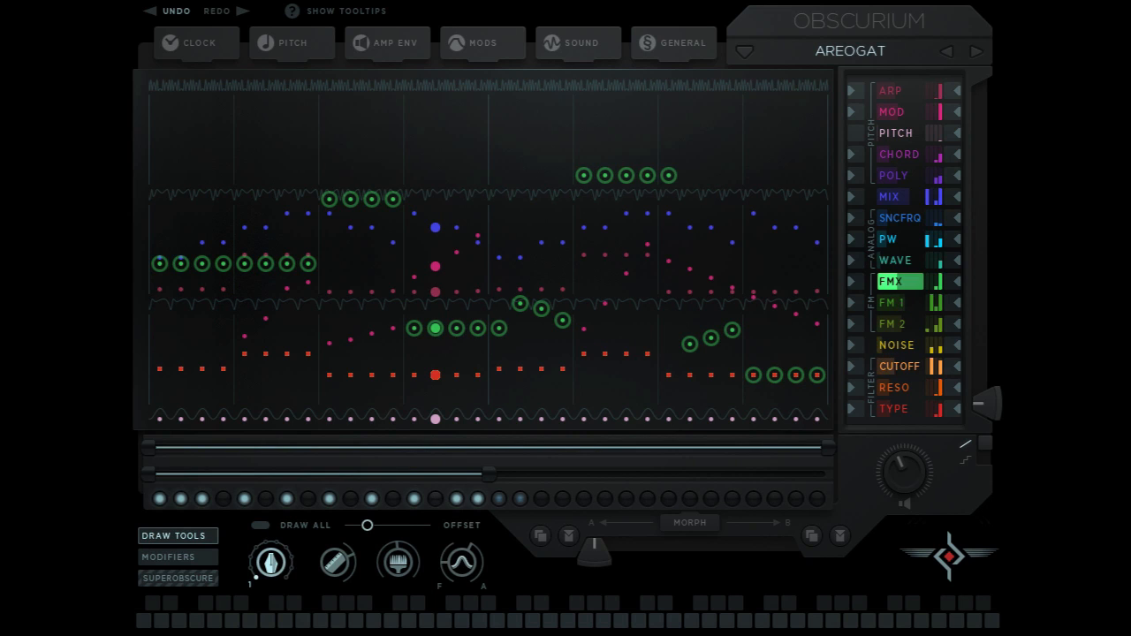
Draw a rising straight ramp over the first 16 FMX steps with the line tool, and replace it with a V shape.
click(340, 573)
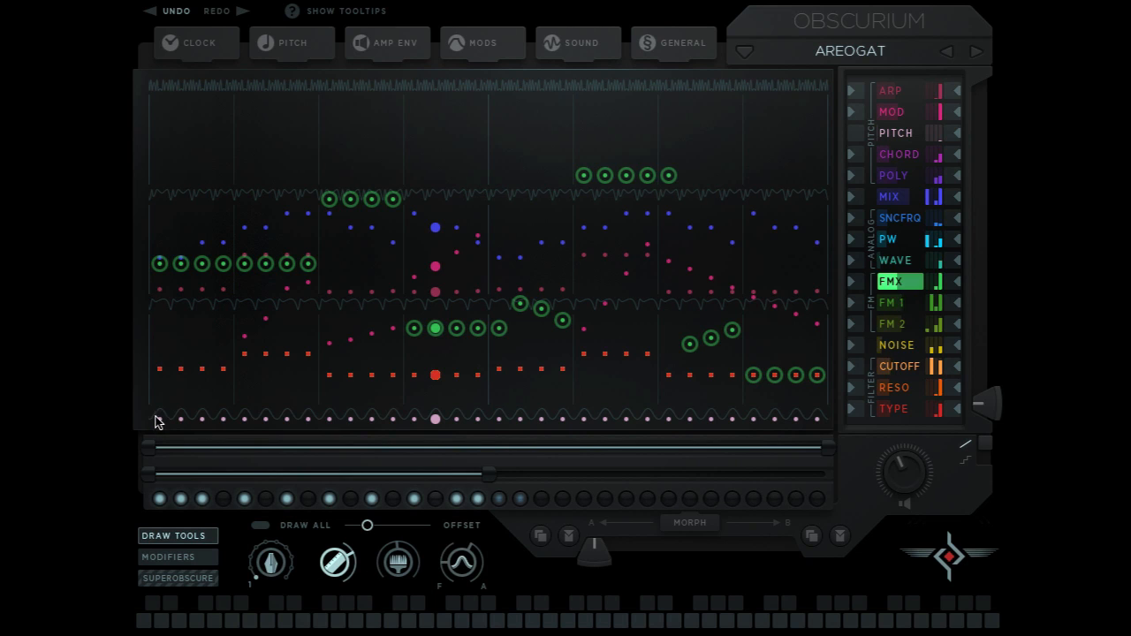
drag(159, 421, 473, 442)
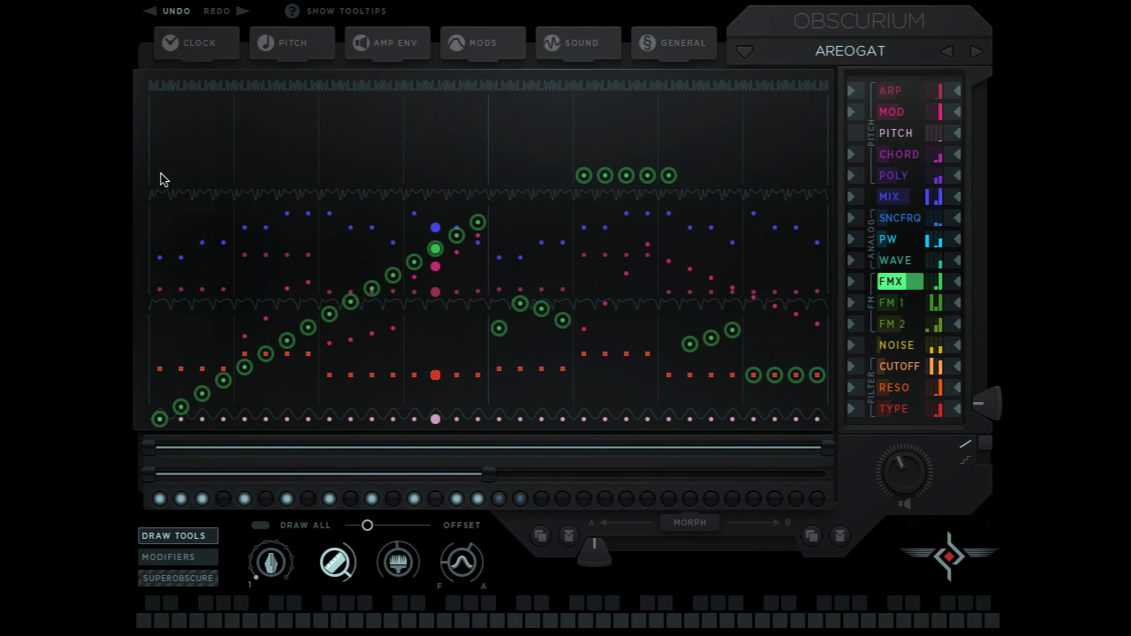
mouse_move(161, 180)
mouse_down()
mouse_move(400, 207)
mouse_move(480, 187)
mouse_move(341, 235)
mouse_up()
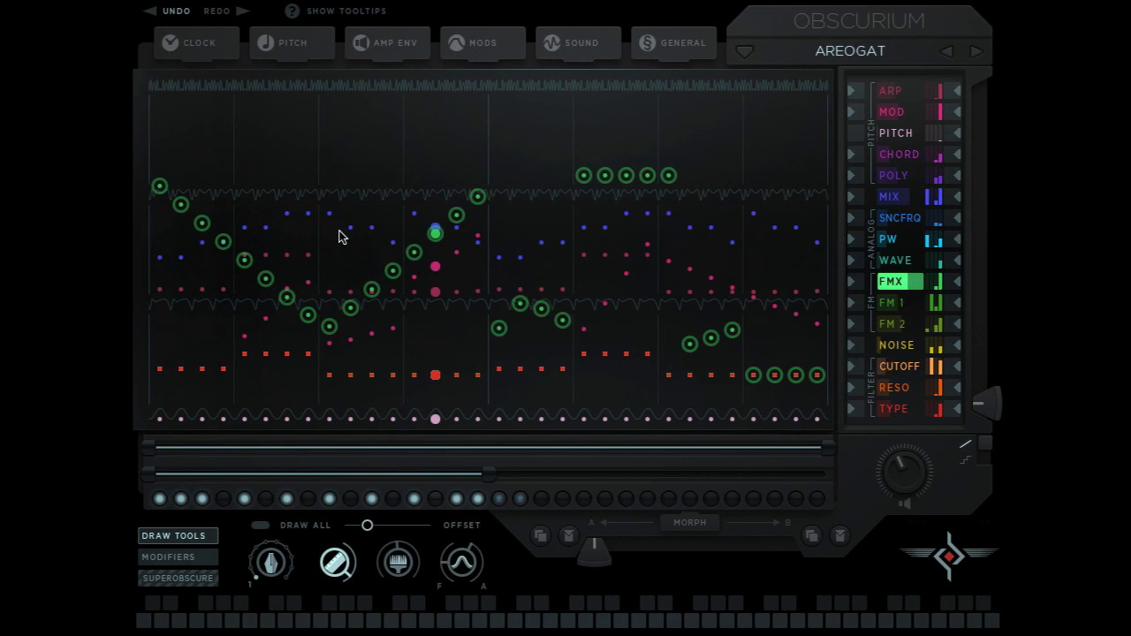
Paint random FMX values with the brush tool, narrowly spread over steps 1–17 and widely spread over the whole sequence.
click(407, 566)
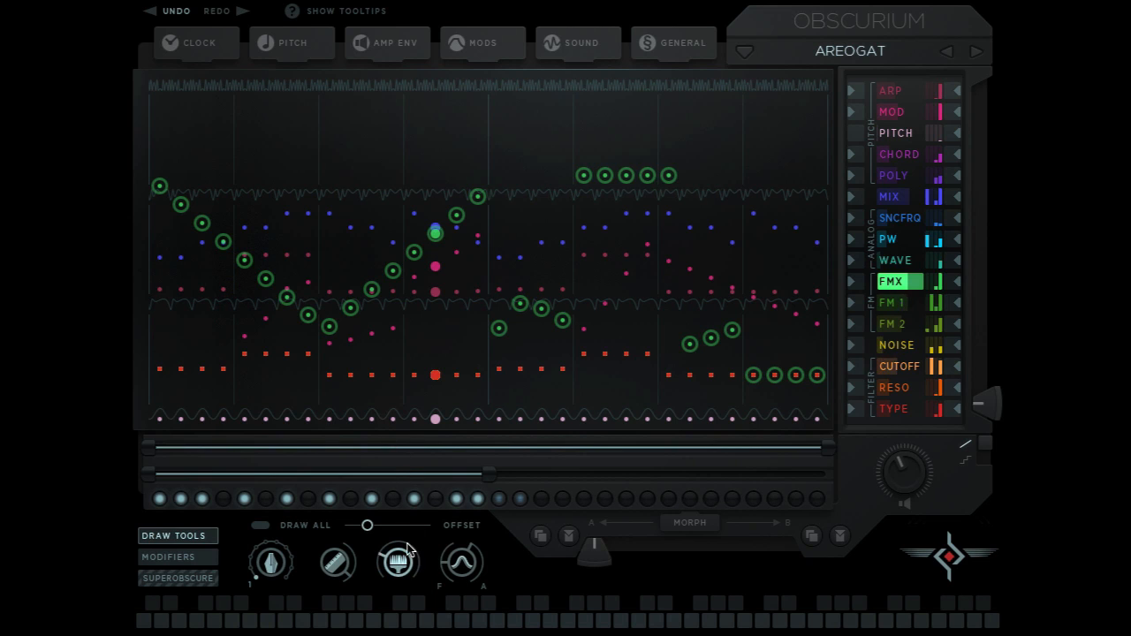
drag(157, 381, 500, 374)
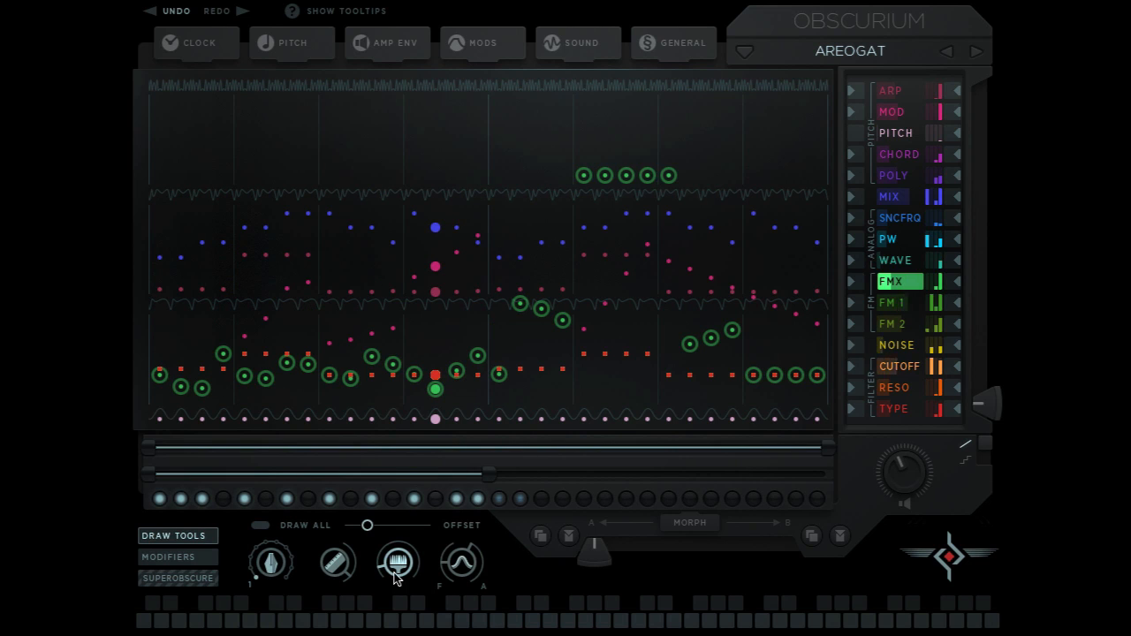
drag(159, 234, 181, 206)
drag(255, 284, 889, 301)
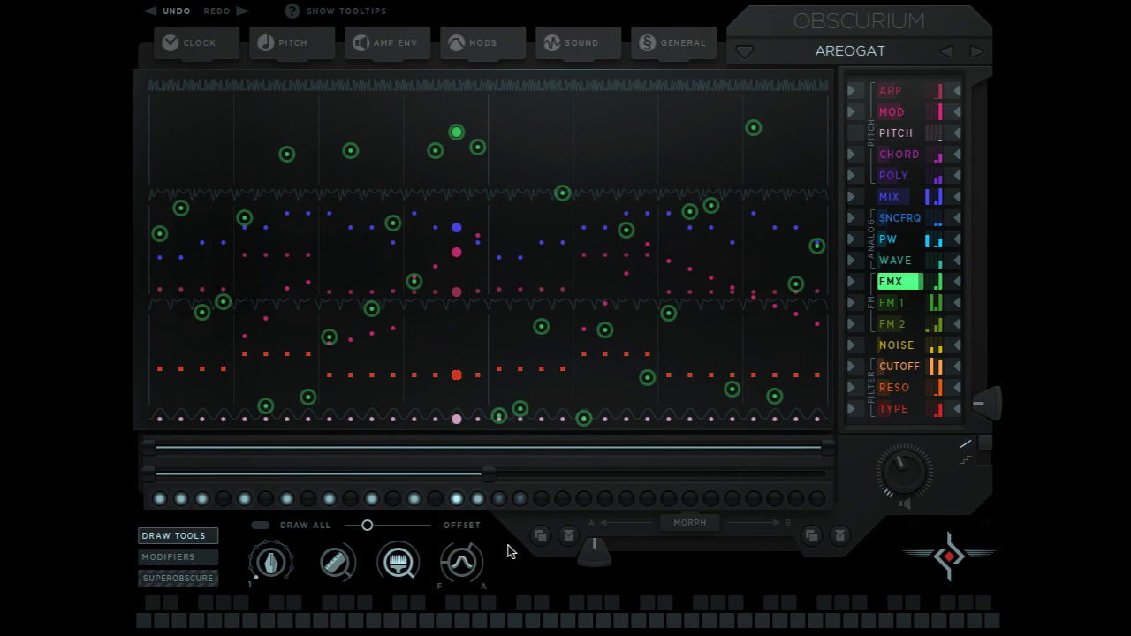
Draw a repeating wave across all FMX steps with the wave tool, and redraw it with a much larger amplitude.
click(462, 568)
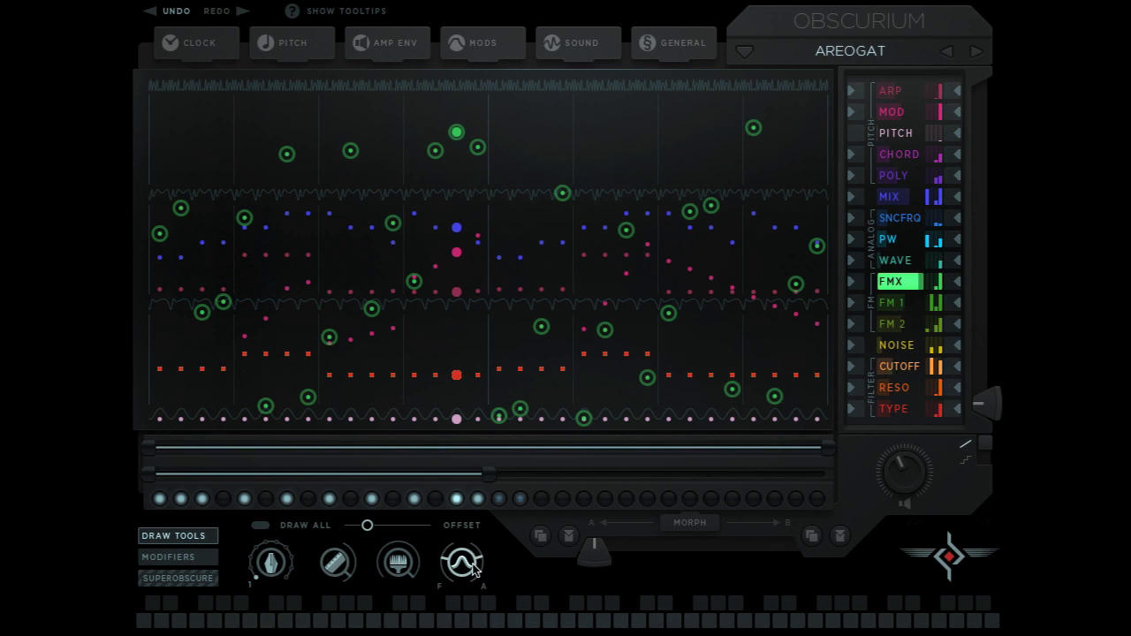
mouse_move(164, 299)
mouse_down()
mouse_move(803, 319)
mouse_move(801, 343)
mouse_up()
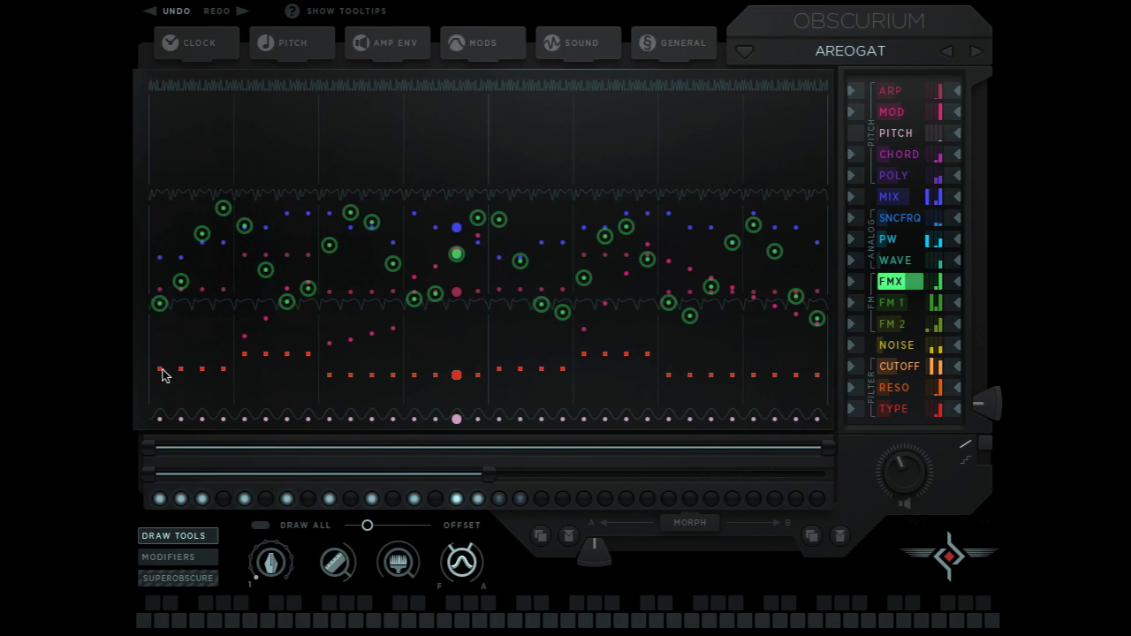
mouse_move(162, 375)
mouse_down()
mouse_move(197, 397)
mouse_move(649, 412)
mouse_move(838, 446)
mouse_up()
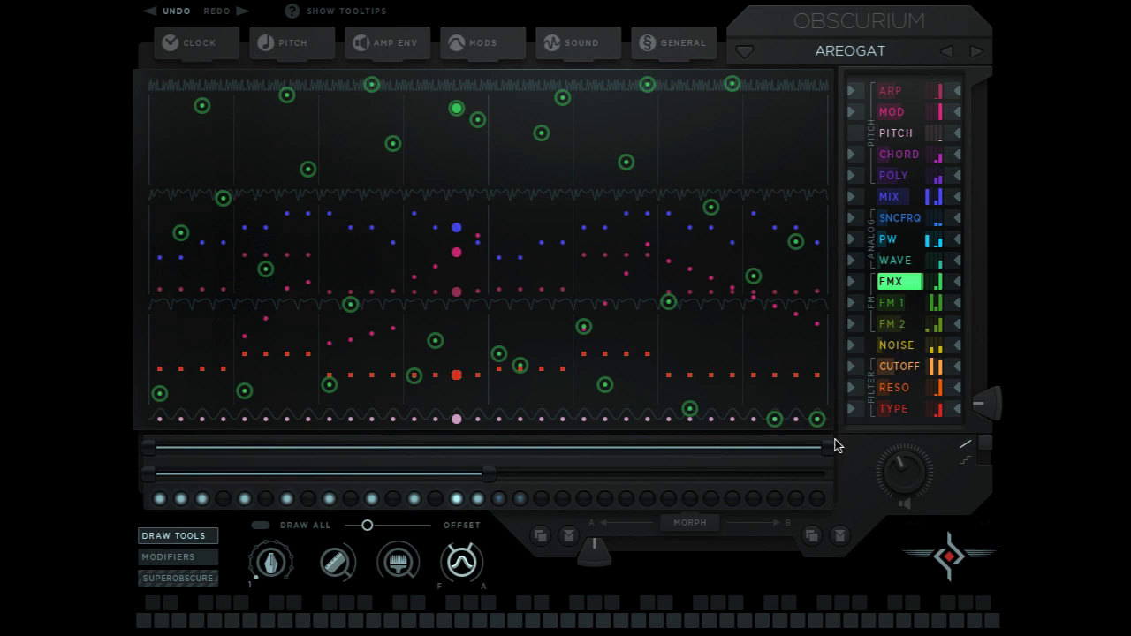
Enable Draw All and draw every parameter together on steps 18, 19, 22 and 23.
click(265, 527)
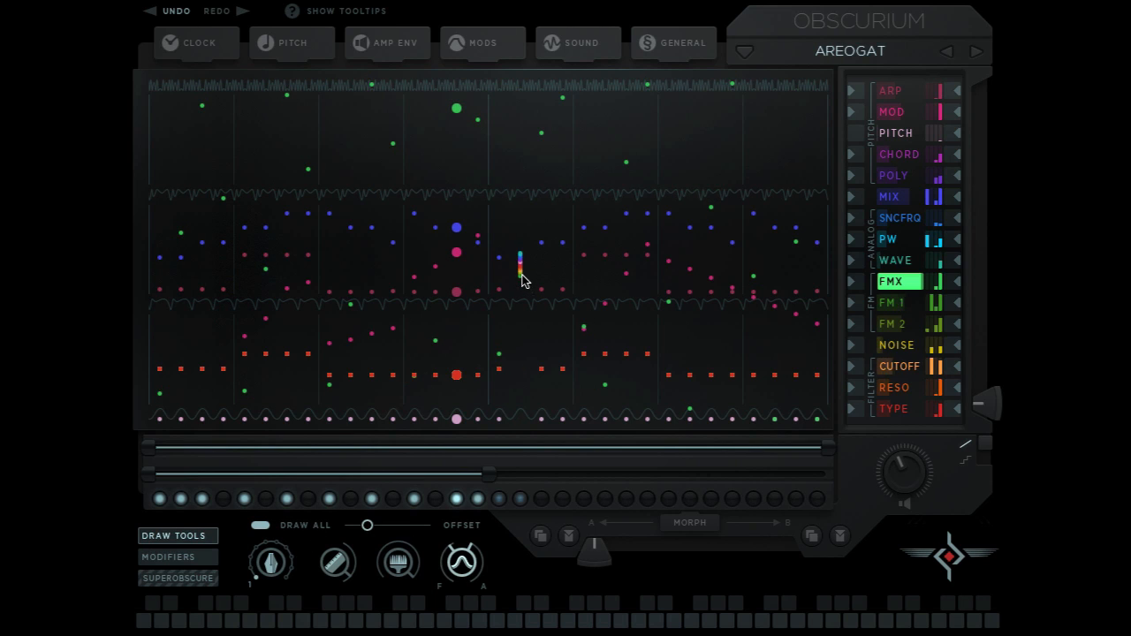
mouse_move(521, 279)
mouse_down()
mouse_move(525, 345)
mouse_move(525, 197)
mouse_move(541, 136)
mouse_up()
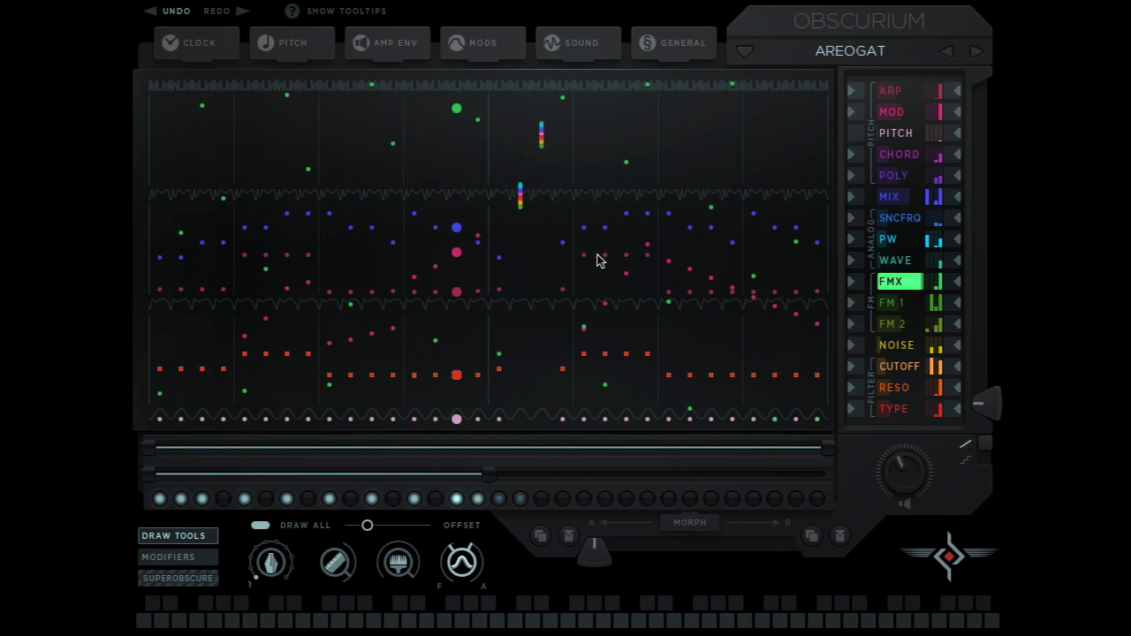
mouse_move(598, 258)
mouse_down()
mouse_move(631, 310)
mouse_move(626, 201)
mouse_up()
Draw all parameters at maximum offset across most of the sequence, and redraw scattered steps between 9 and 27 with the offset back at its middle.
drag(369, 526, 423, 525)
drag(409, 343, 434, 417)
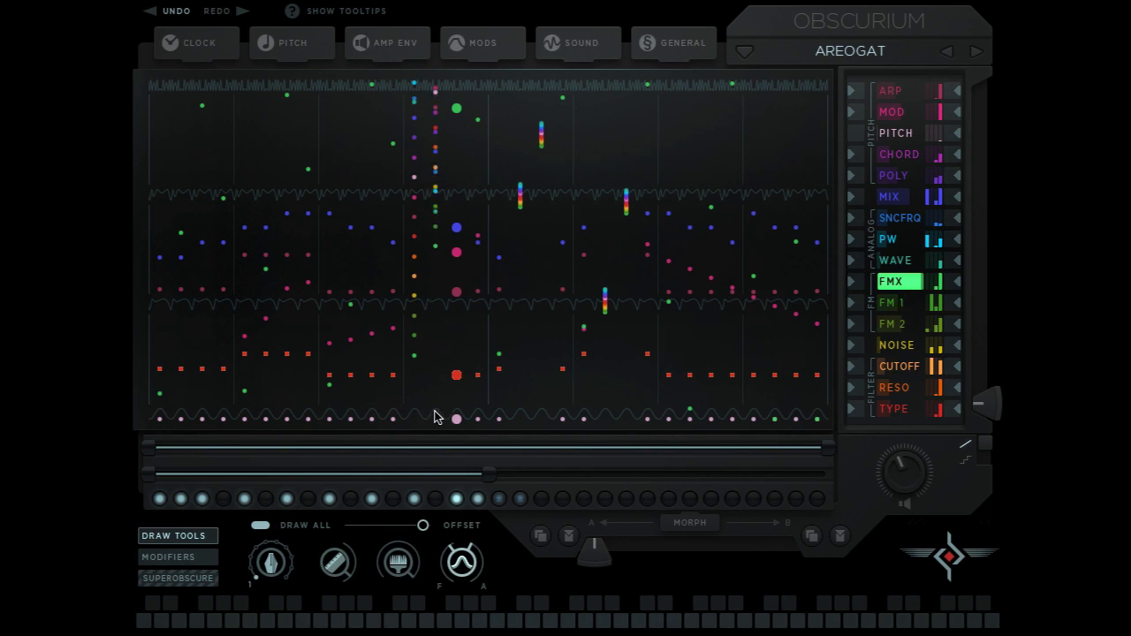
drag(457, 301, 455, 412)
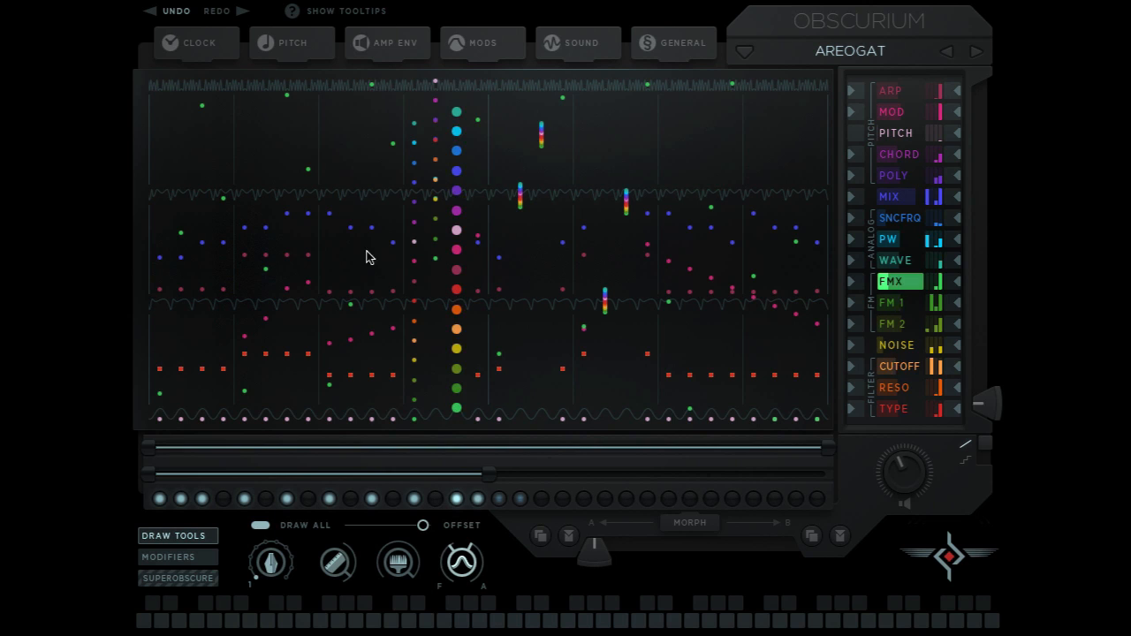
mouse_move(346, 348)
mouse_down()
mouse_move(647, 362)
mouse_move(168, 475)
mouse_move(734, 492)
mouse_up()
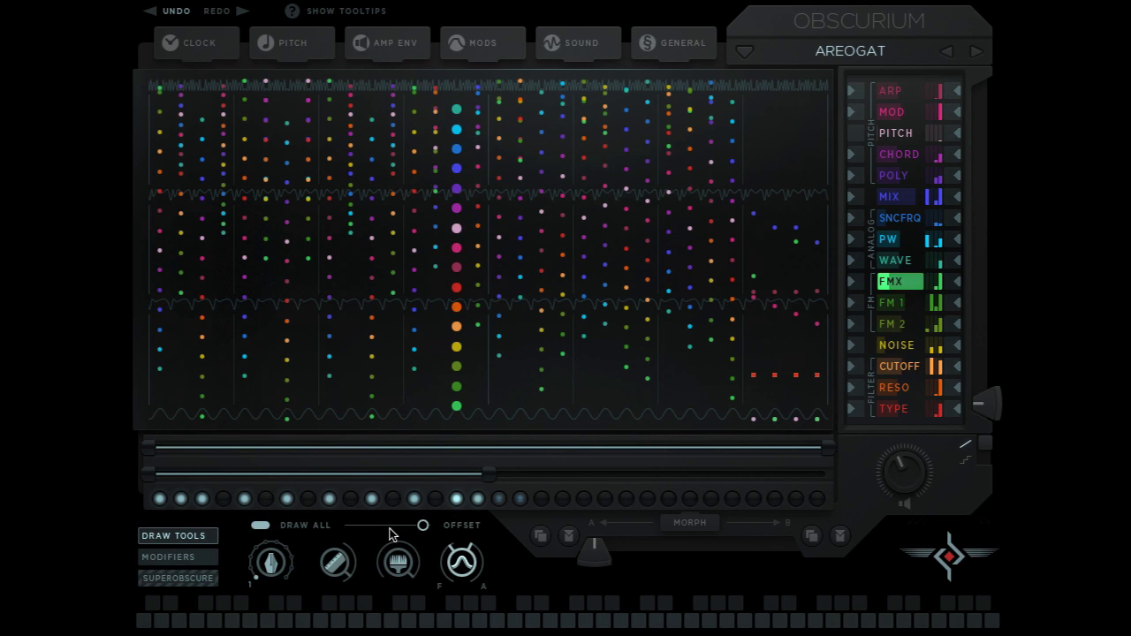
drag(392, 534, 367, 527)
mouse_move(324, 176)
mouse_down()
mouse_move(342, 222)
mouse_move(406, 292)
mouse_move(604, 308)
mouse_move(669, 373)
mouse_move(717, 398)
mouse_up()
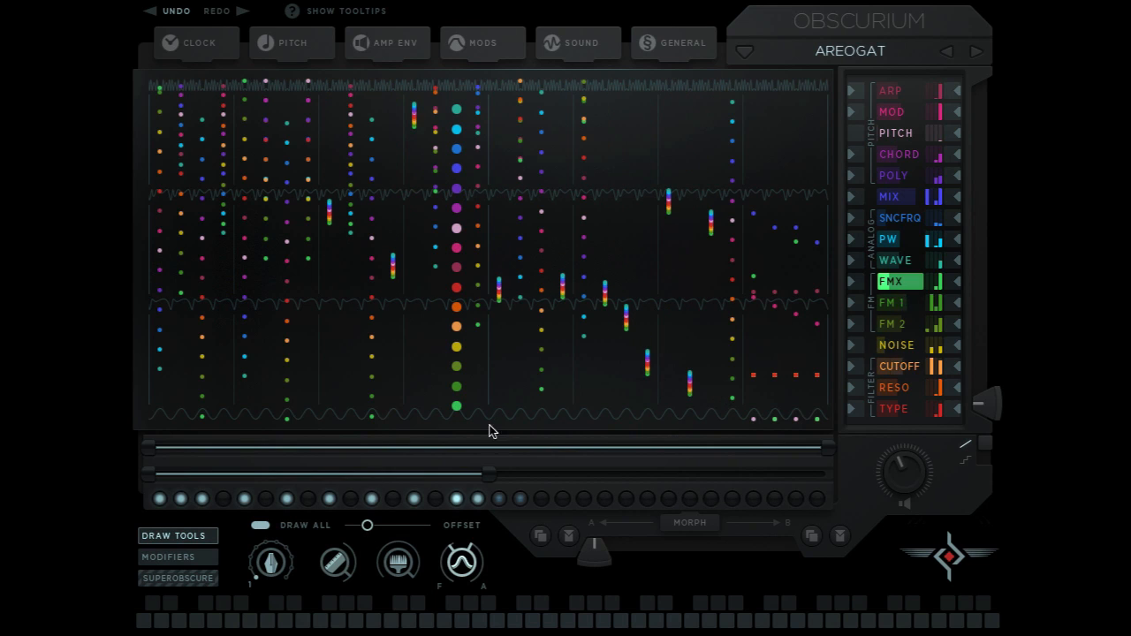
Using the modifiers with step 19 selected, shift the whole sequence of all parameters two steps to the right.
click(192, 561)
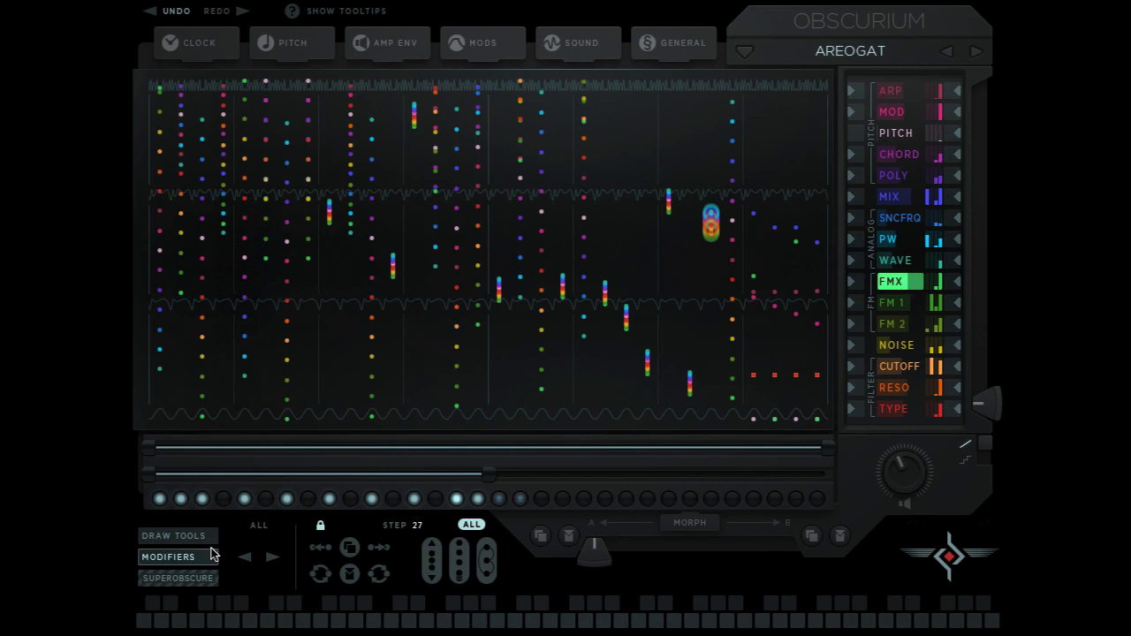
click(475, 308)
click(538, 353)
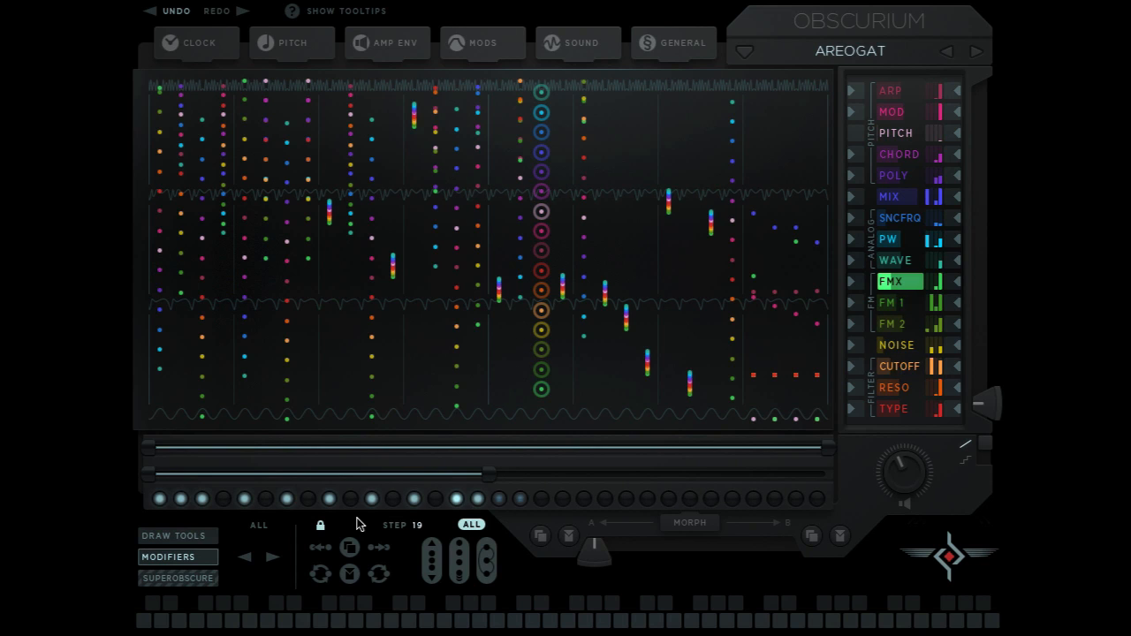
click(270, 558)
click(271, 559)
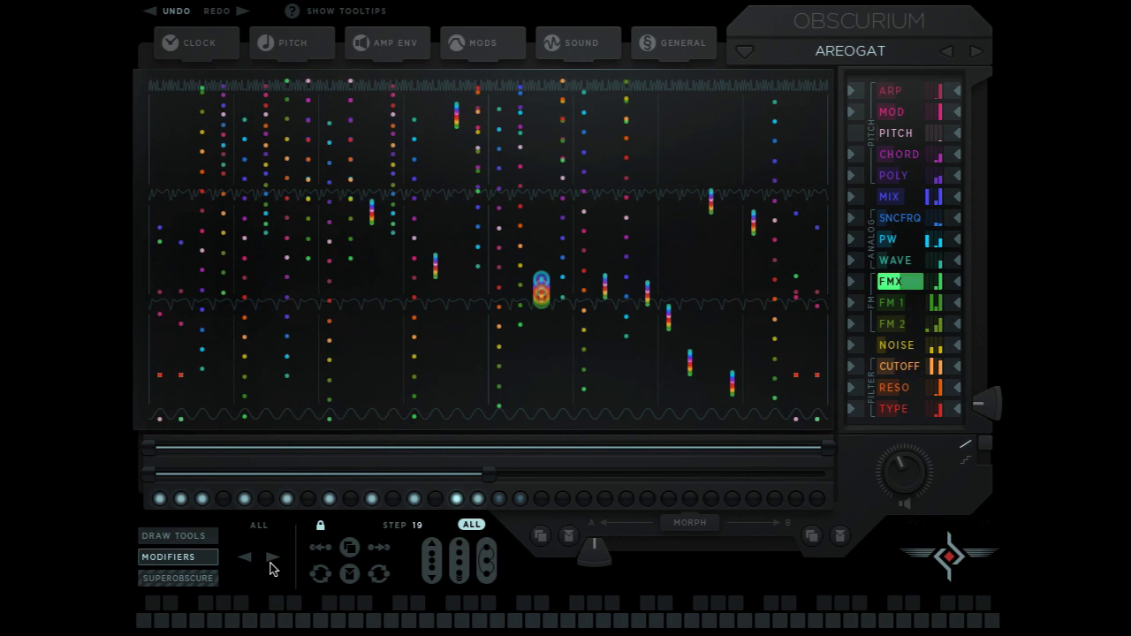
click(271, 559)
click(247, 559)
Select step 14 and copy the values of all its parameters onto step 13.
click(413, 348)
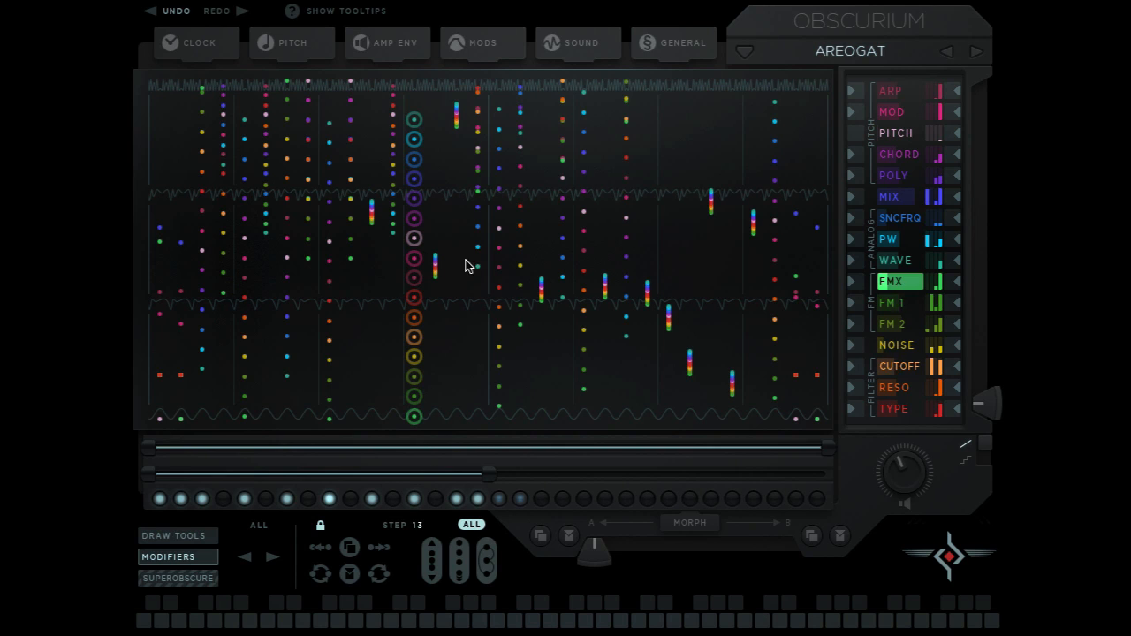
click(435, 275)
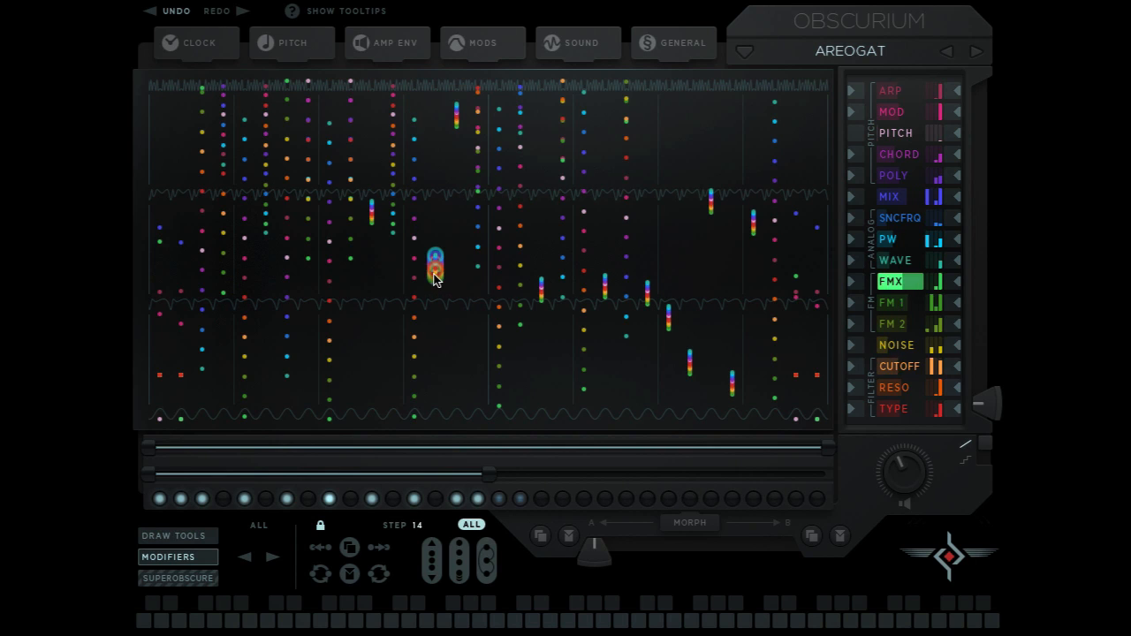
click(325, 552)
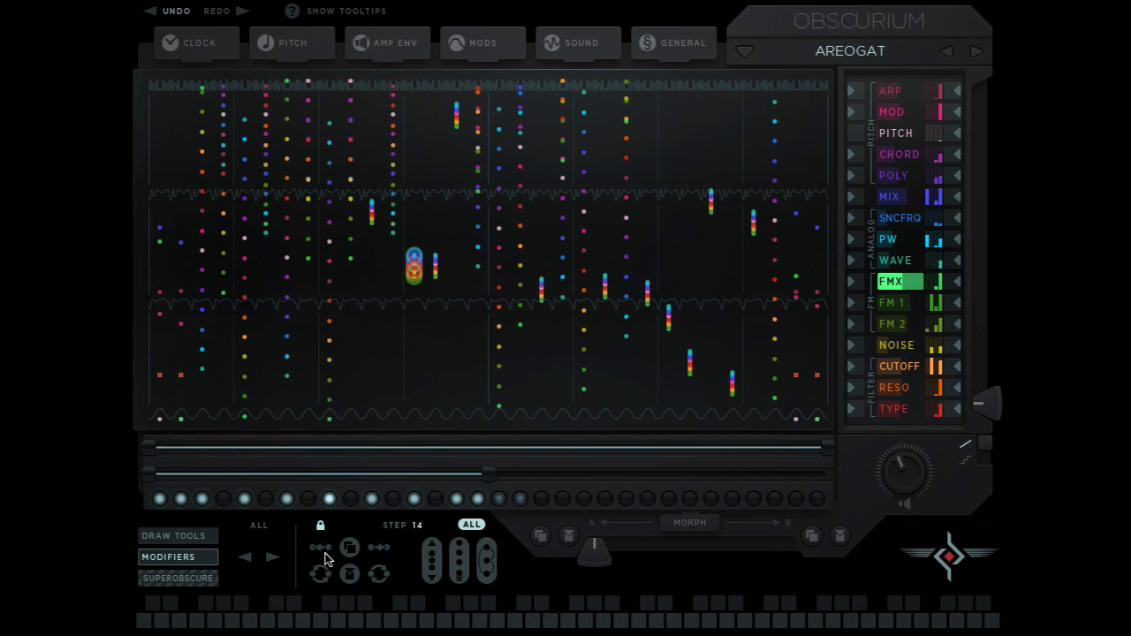
Copy all parameter values of step 14 onto step 15, and swap step 16 with its previous and following neighbours in turn.
click(437, 270)
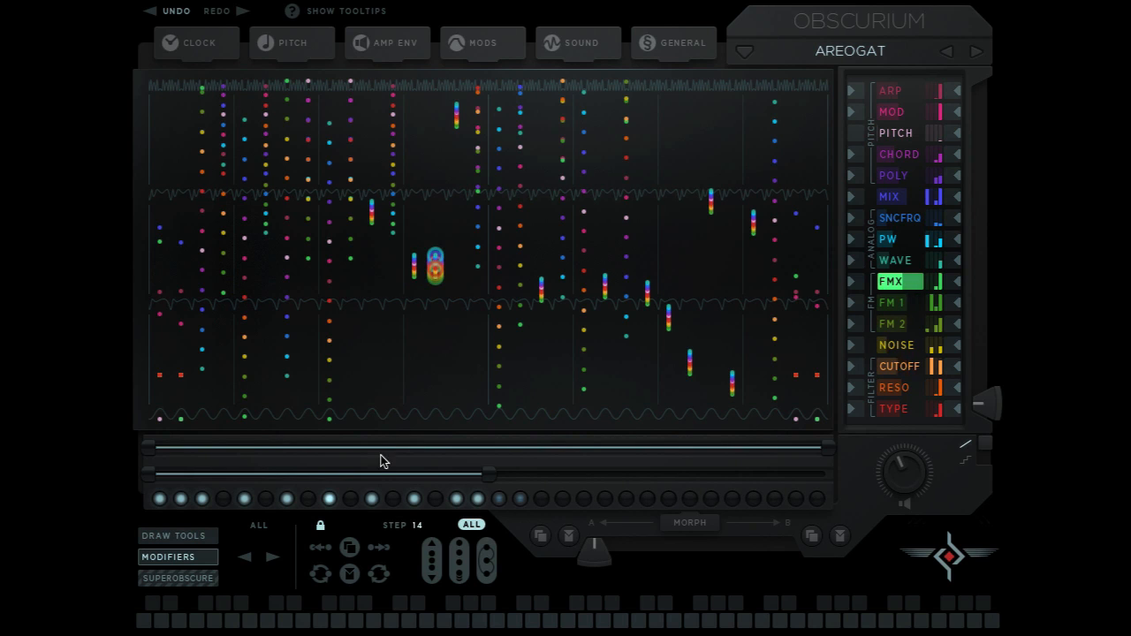
click(380, 555)
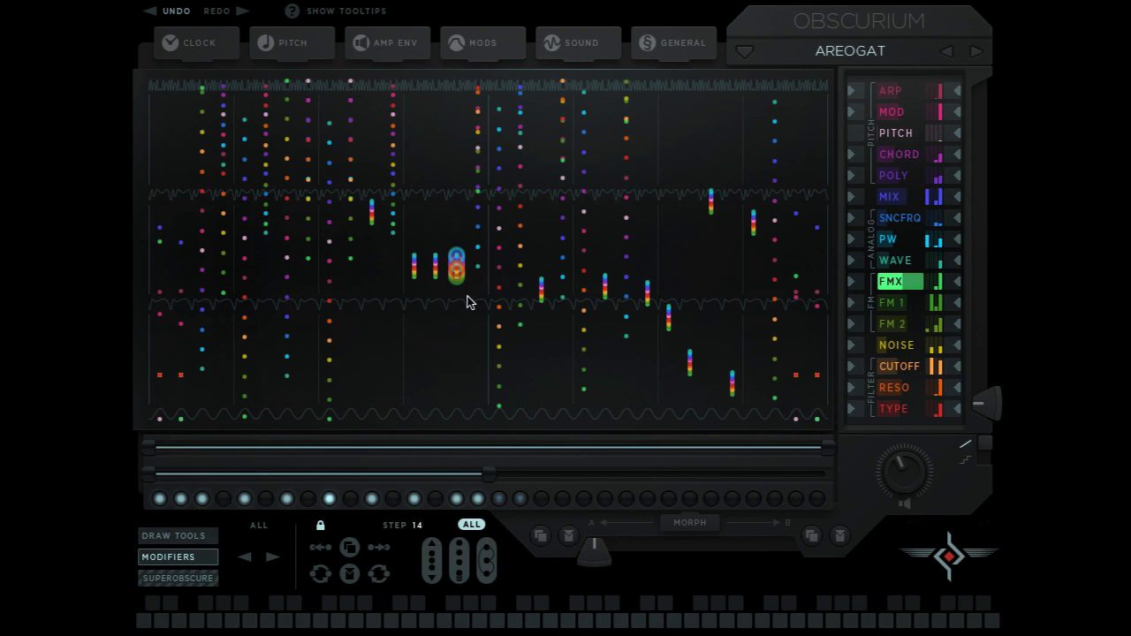
click(478, 261)
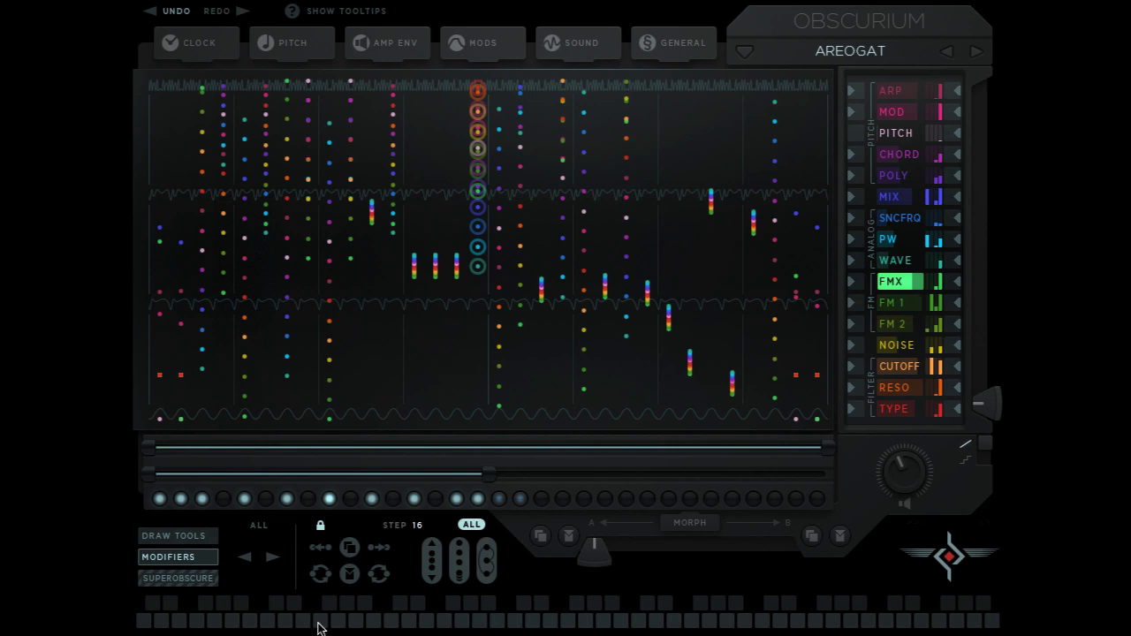
click(321, 579)
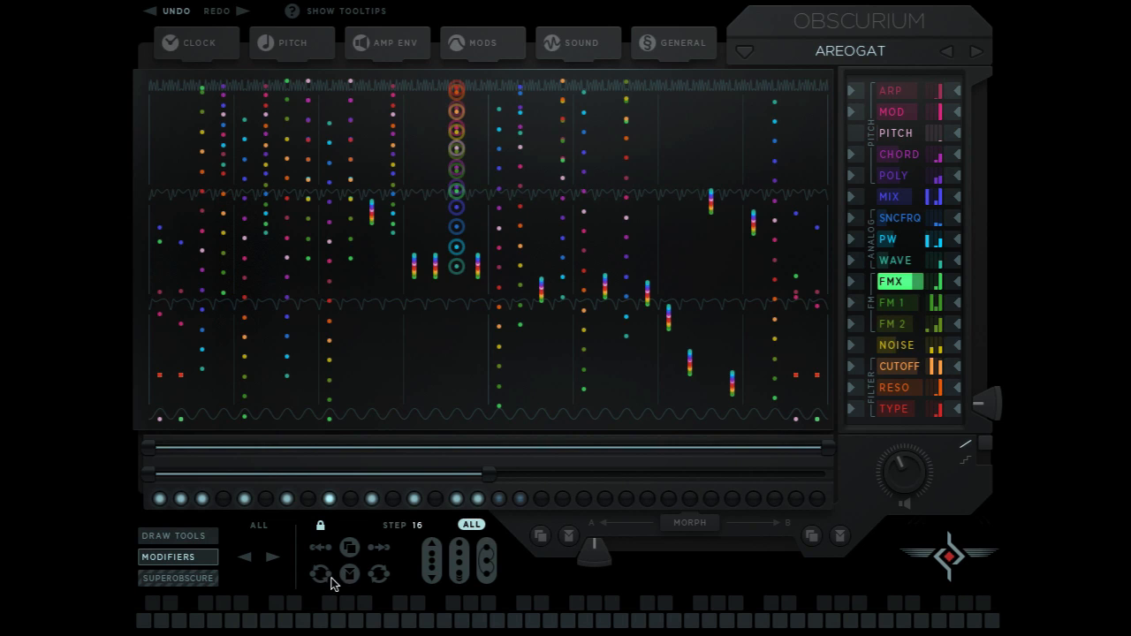
click(477, 267)
click(377, 576)
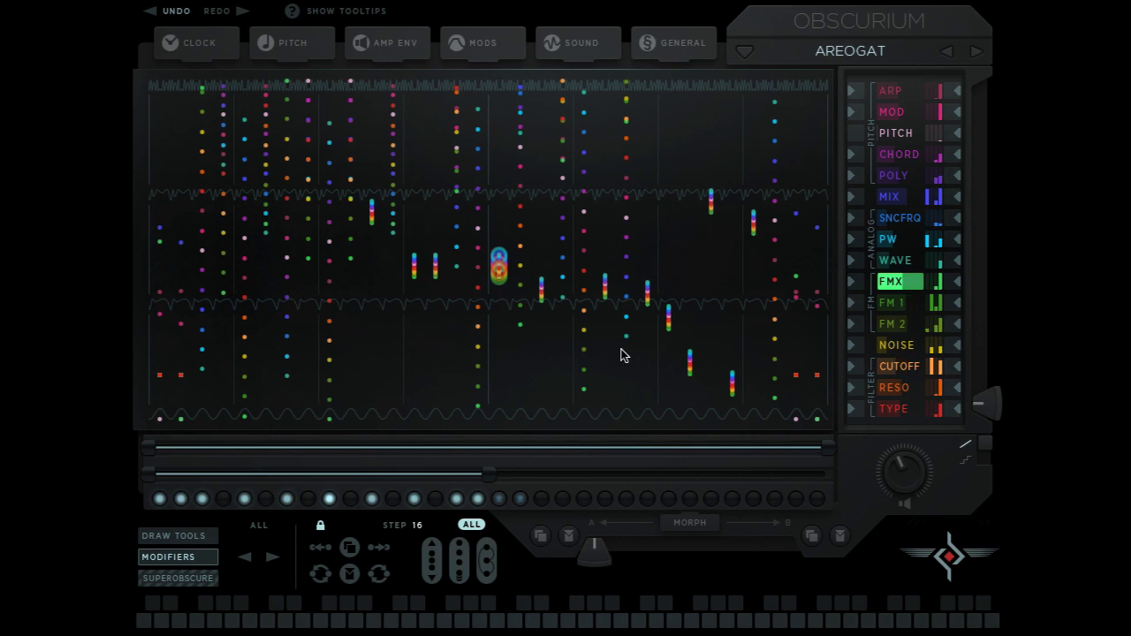
Copy the values of all parameters on step 21 and paste them onto step 13.
click(584, 343)
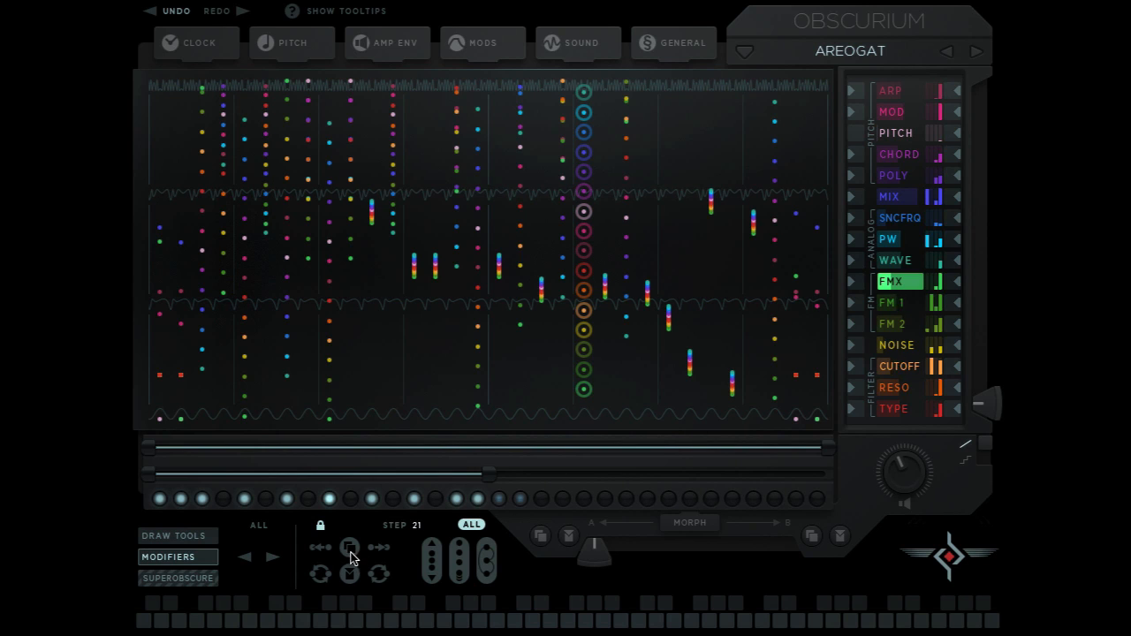
click(415, 267)
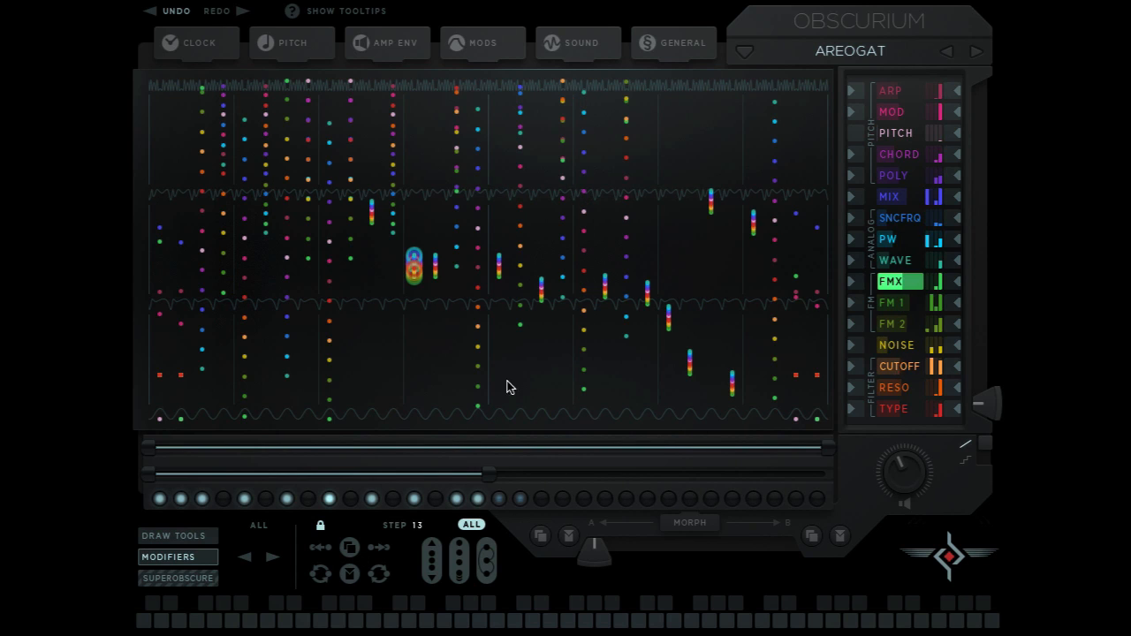
click(347, 575)
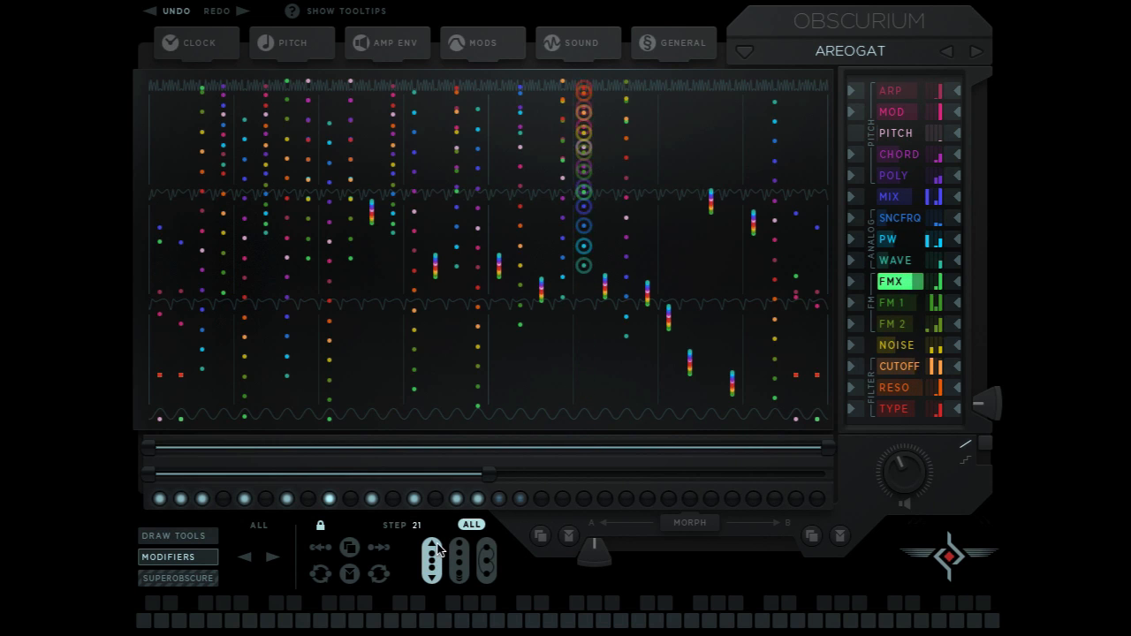
Shift, rescale and redistribute all parameter values on step 21, gathering them in the lower half of the range.
drag(437, 544, 442, 585)
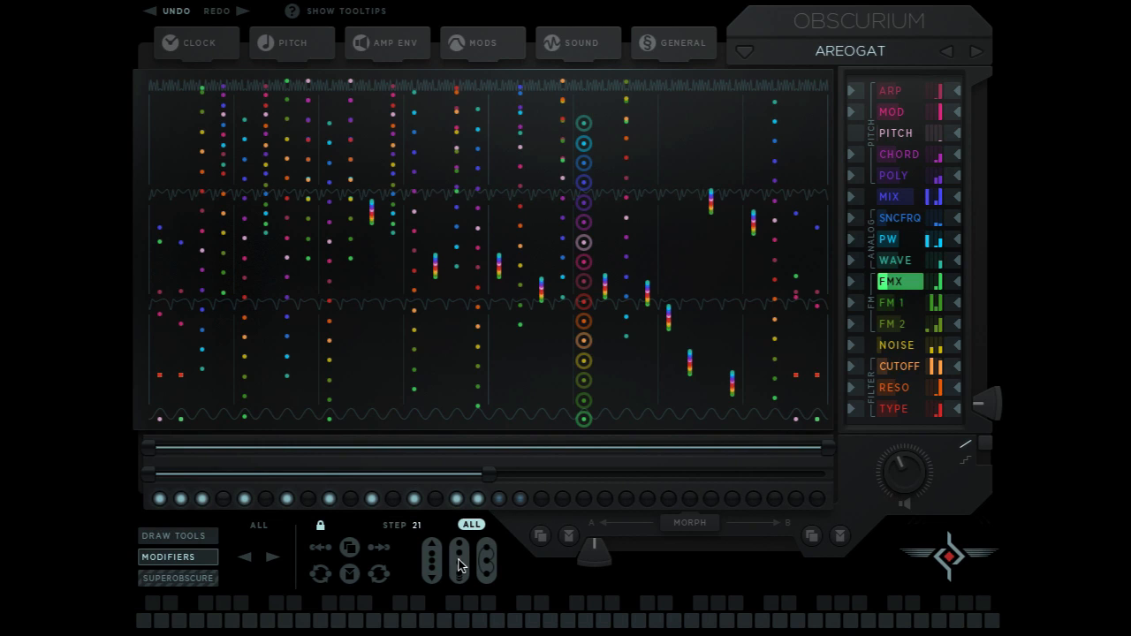
drag(459, 566, 466, 601)
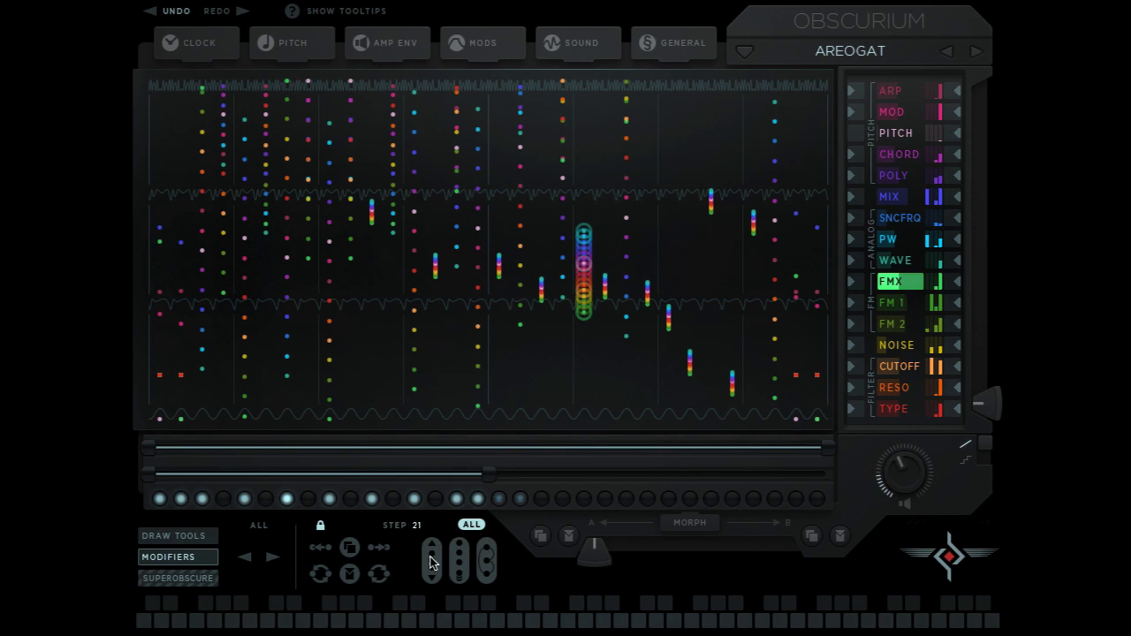
drag(432, 559, 433, 576)
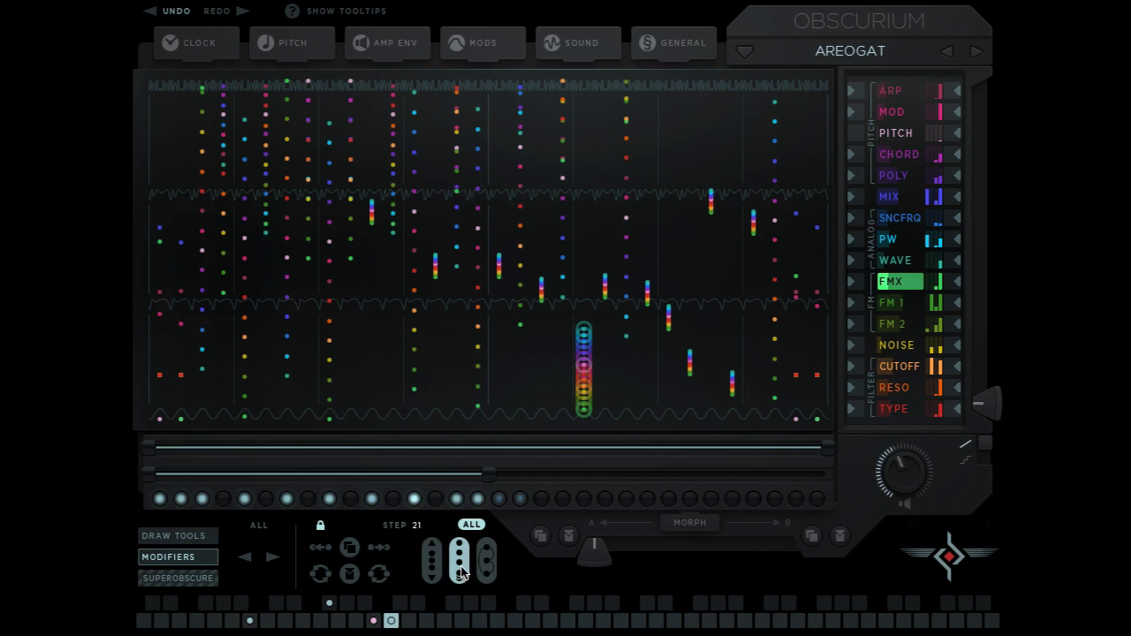
drag(463, 576, 462, 525)
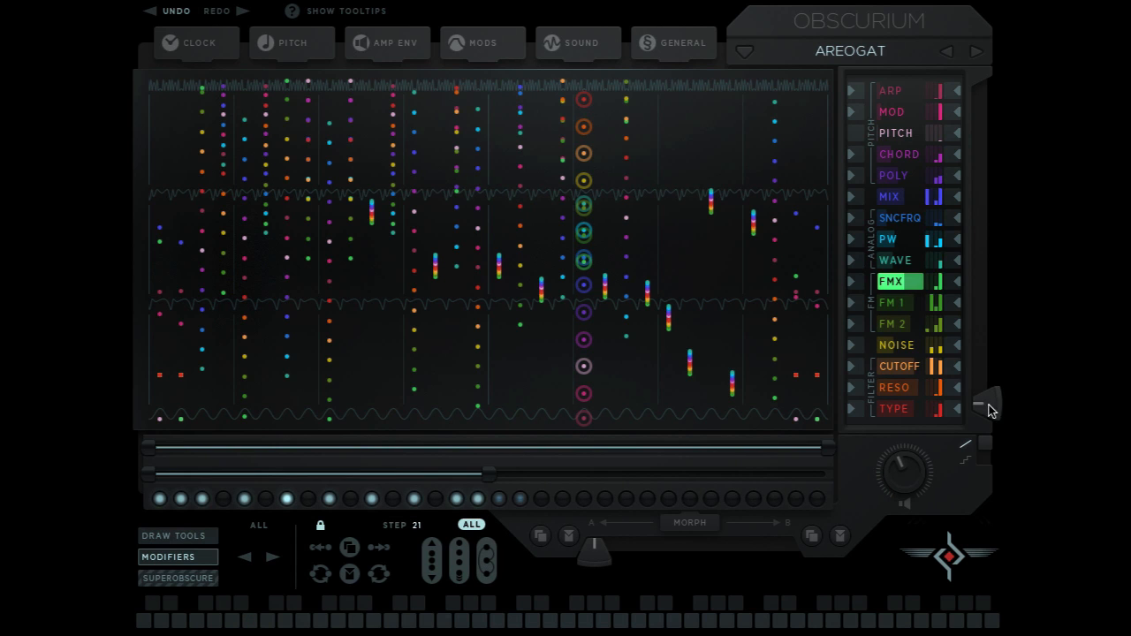
drag(990, 407, 1005, 474)
click(483, 566)
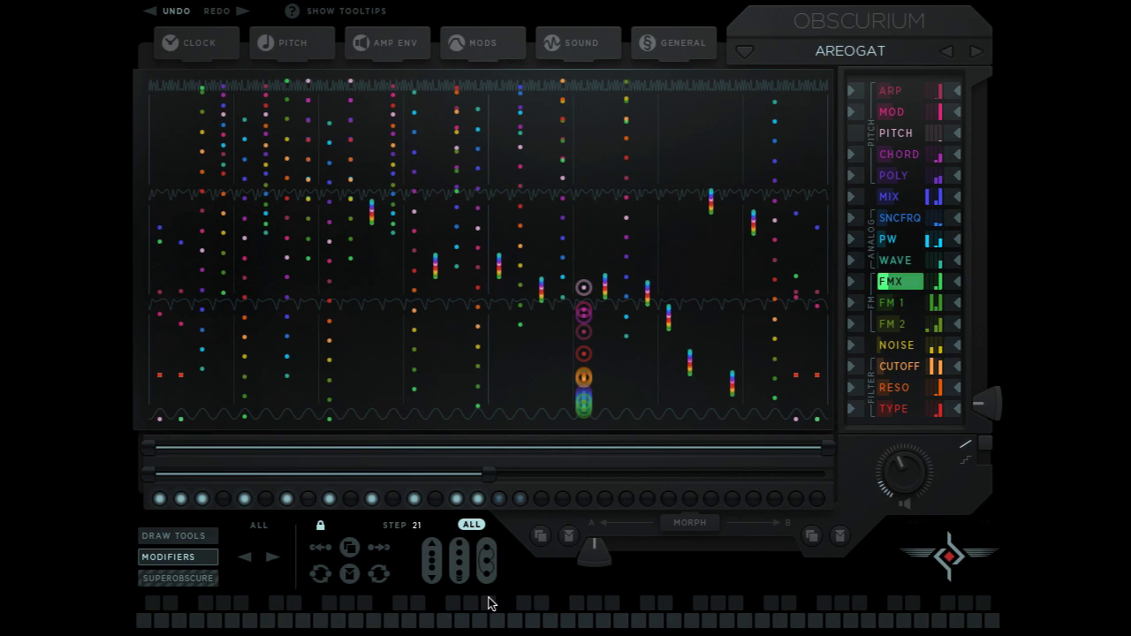
Disable the modifiers' All option and raise only the Noise value on step 21 by shifting and scaling it.
click(474, 527)
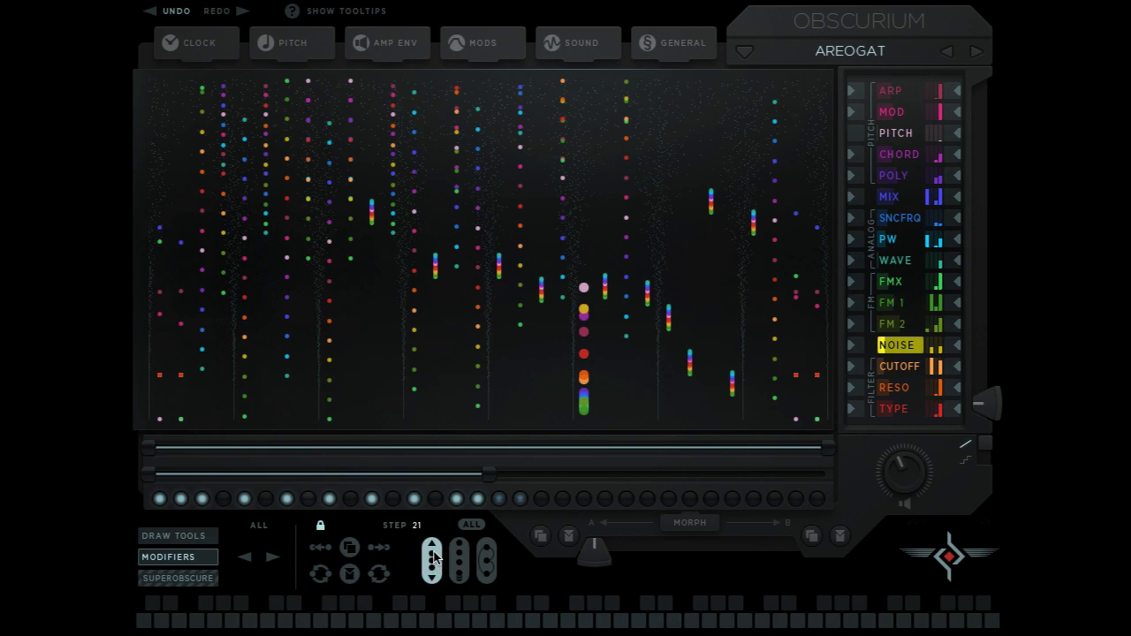
click(473, 526)
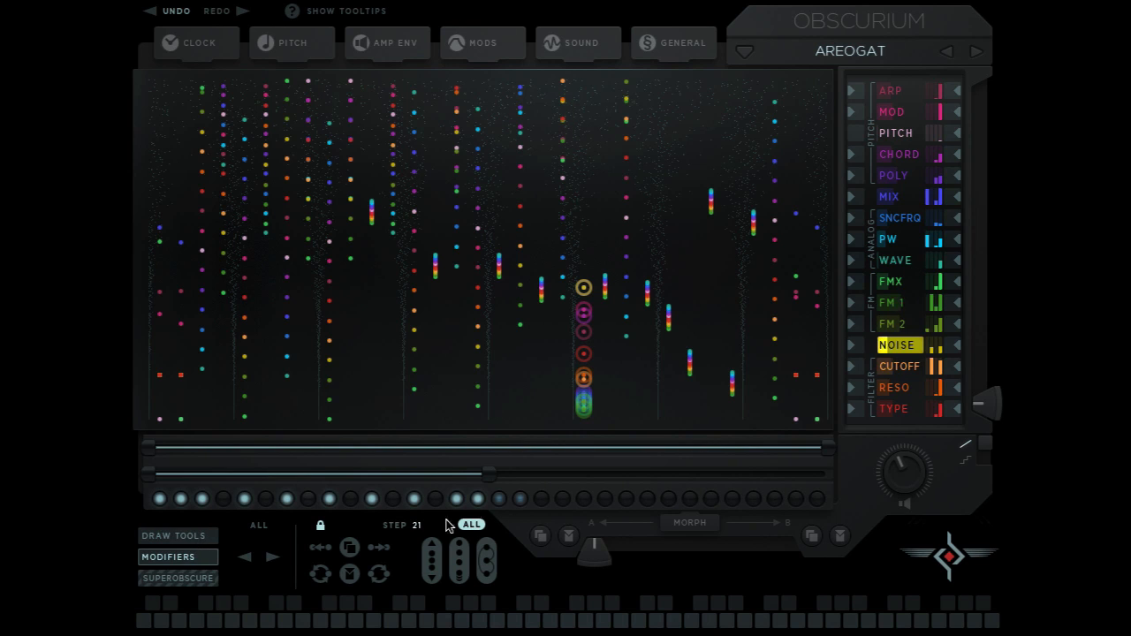
click(474, 525)
click(466, 576)
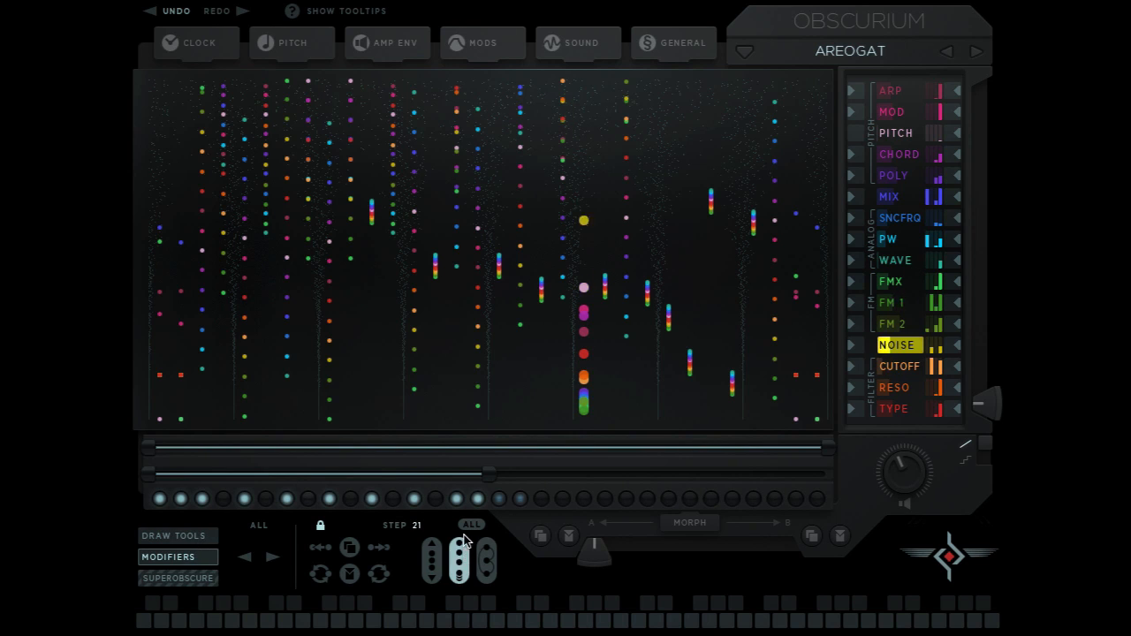
In Superobscure, set the grid to 4 and randomize all parameters across the whole sequence.
click(184, 577)
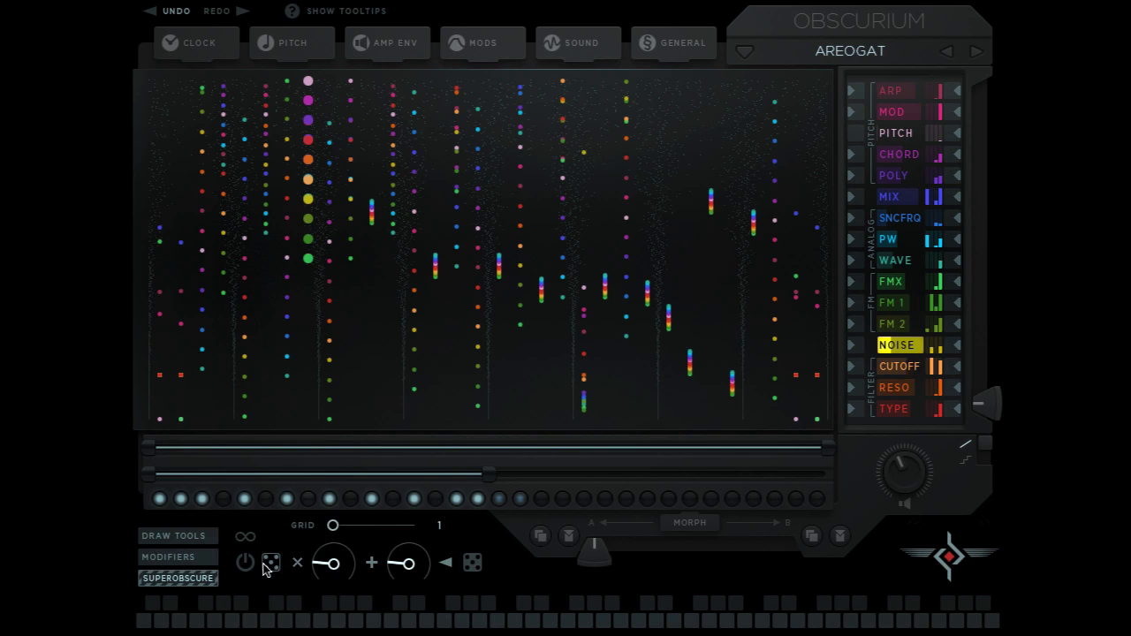
mouse_move(333, 527)
mouse_down()
mouse_move(425, 536)
mouse_move(316, 540)
mouse_up()
drag(334, 527, 389, 536)
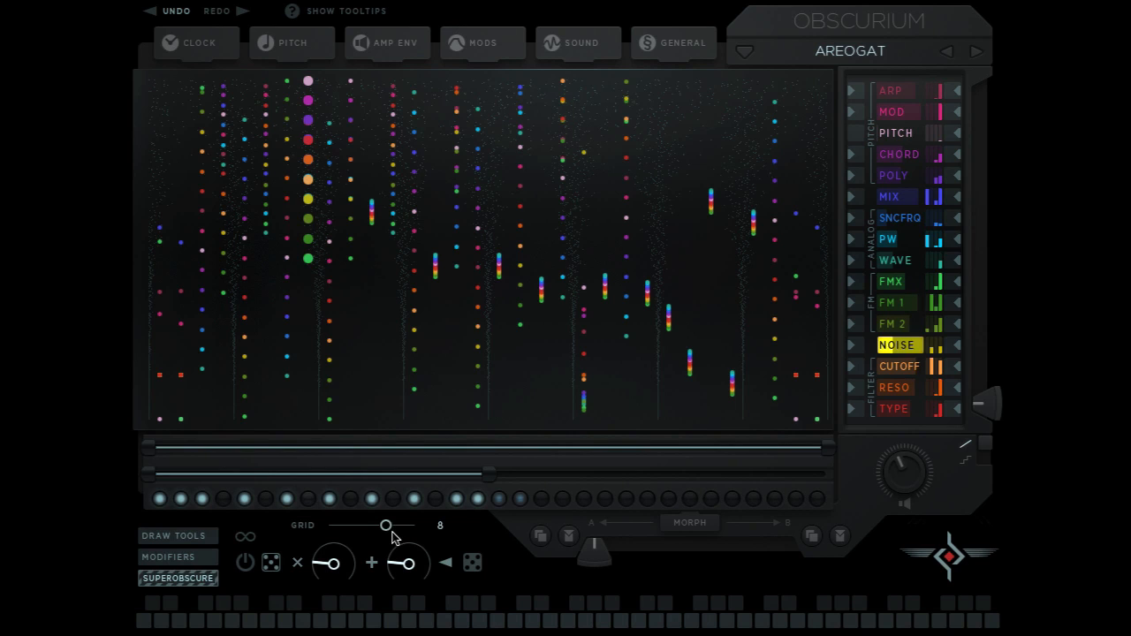
drag(387, 531, 355, 534)
click(247, 570)
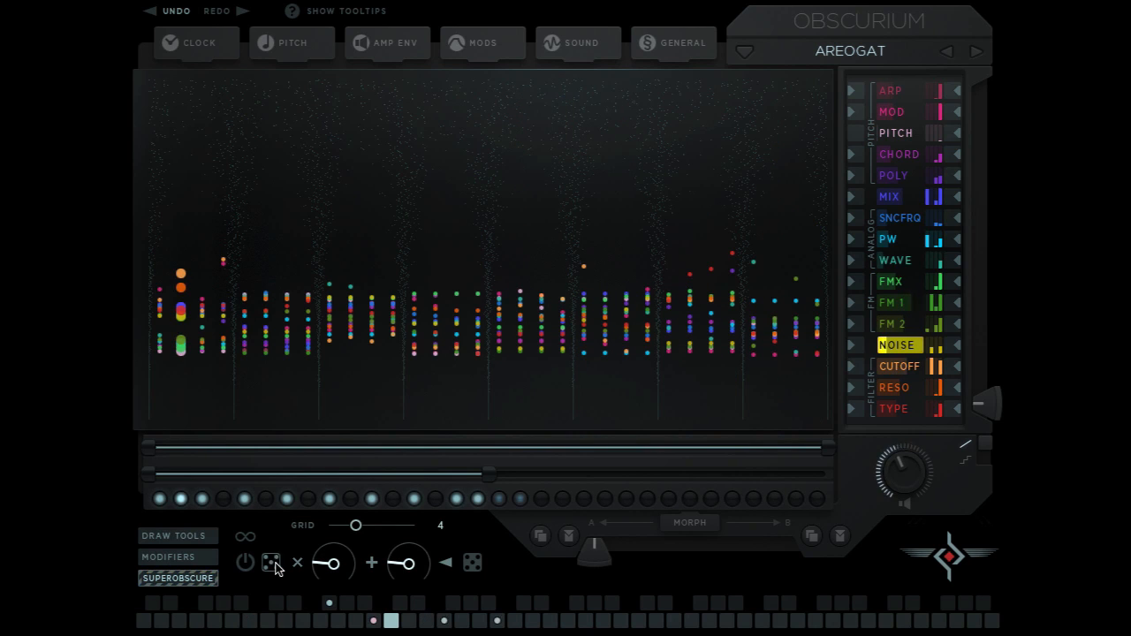
click(276, 569)
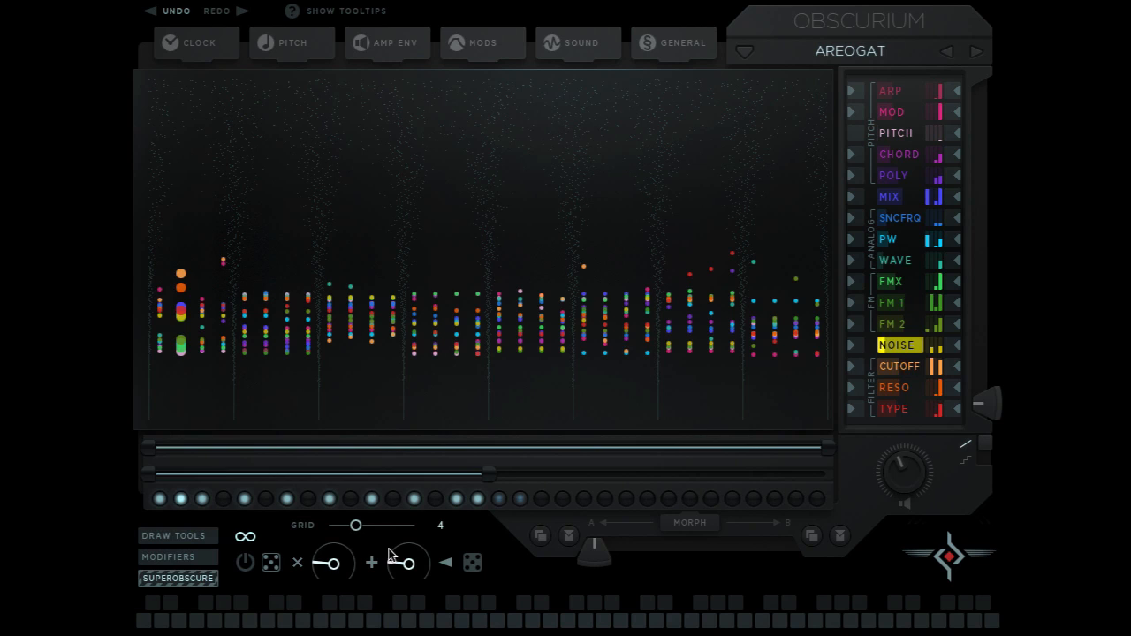
Try Superobscure's infinite option, raise the added offset slightly, and activate the randomization.
click(245, 537)
mouse_move(403, 566)
mouse_down()
mouse_move(414, 543)
mouse_move(402, 562)
mouse_up()
click(246, 566)
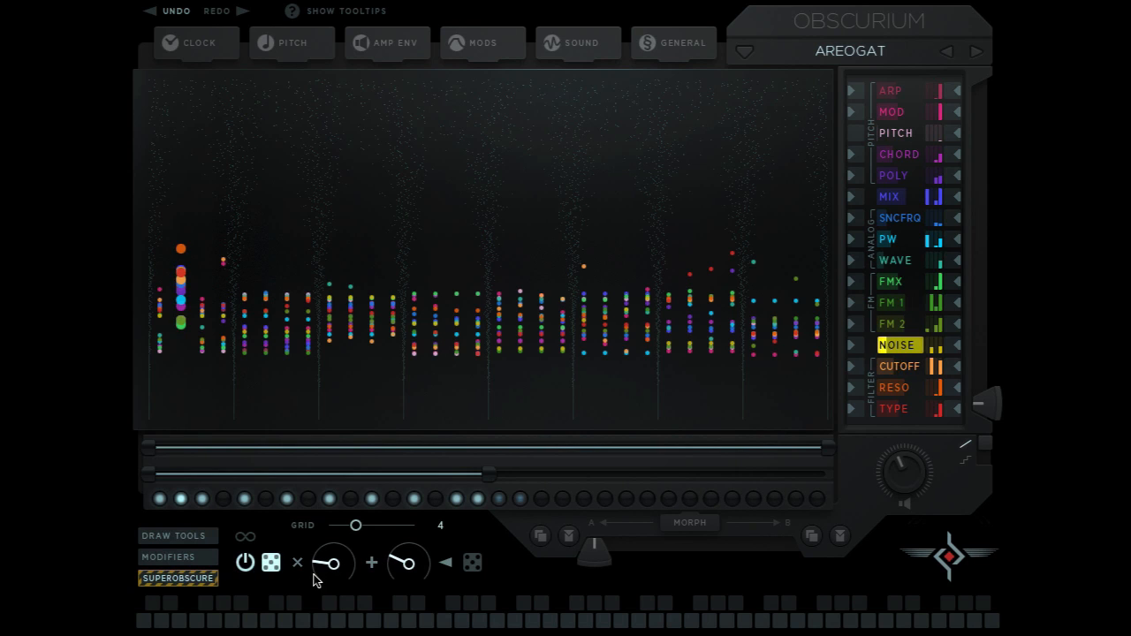
Widen the randomization with a high multiplier and a low added offset, and set the grid to 2.
mouse_move(316, 575)
mouse_down()
mouse_move(335, 528)
mouse_move(334, 583)
mouse_up()
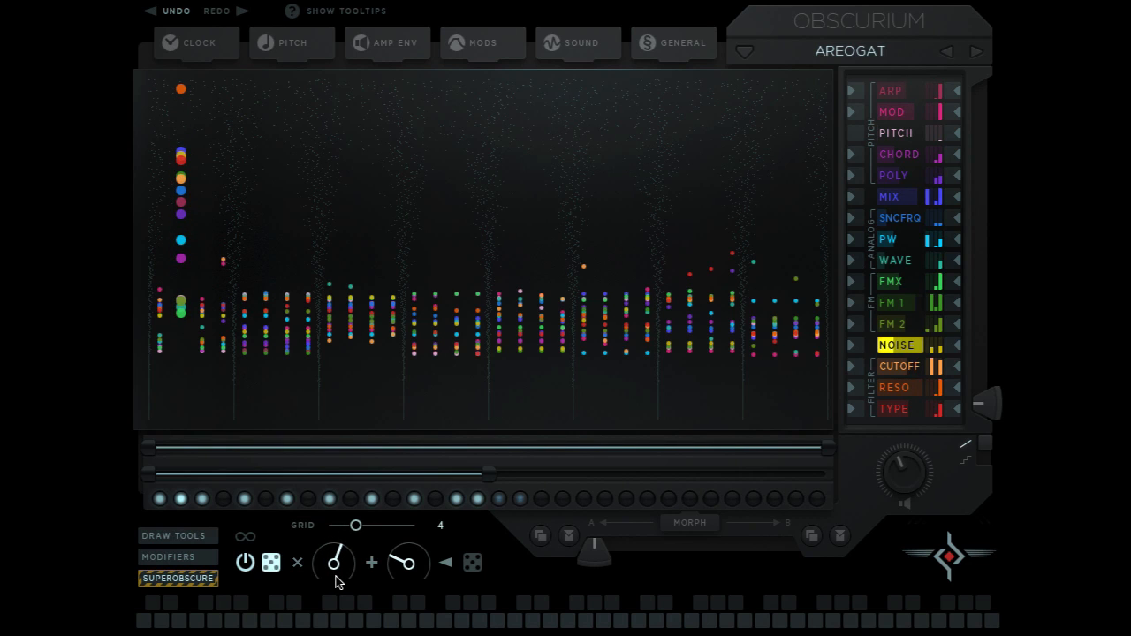
drag(411, 566, 411, 604)
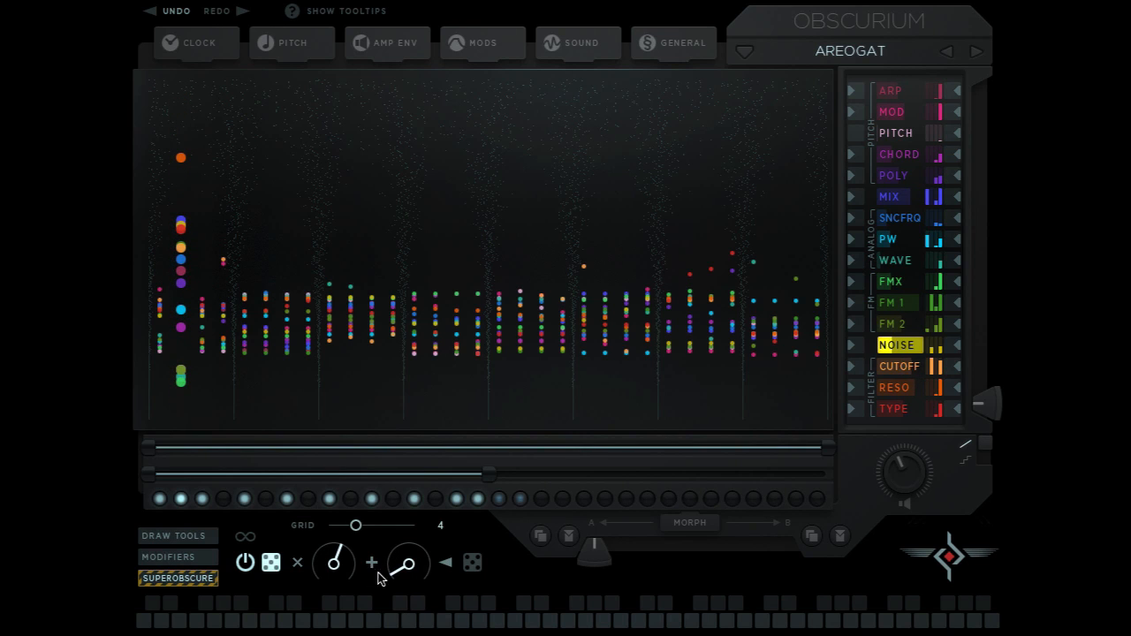
drag(338, 568, 337, 537)
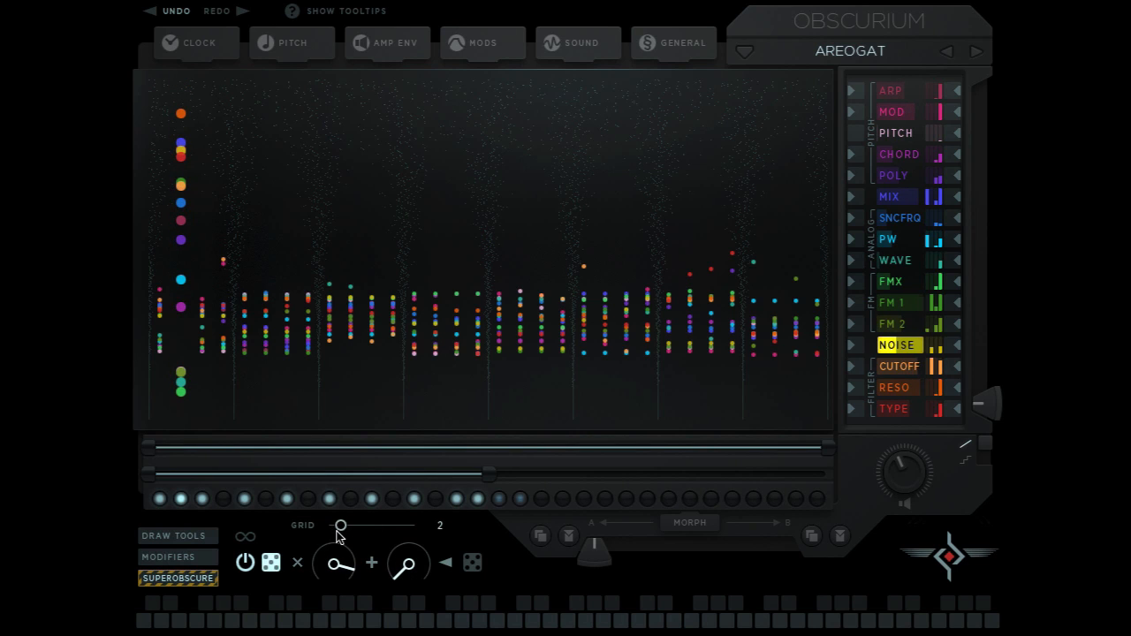
click(272, 564)
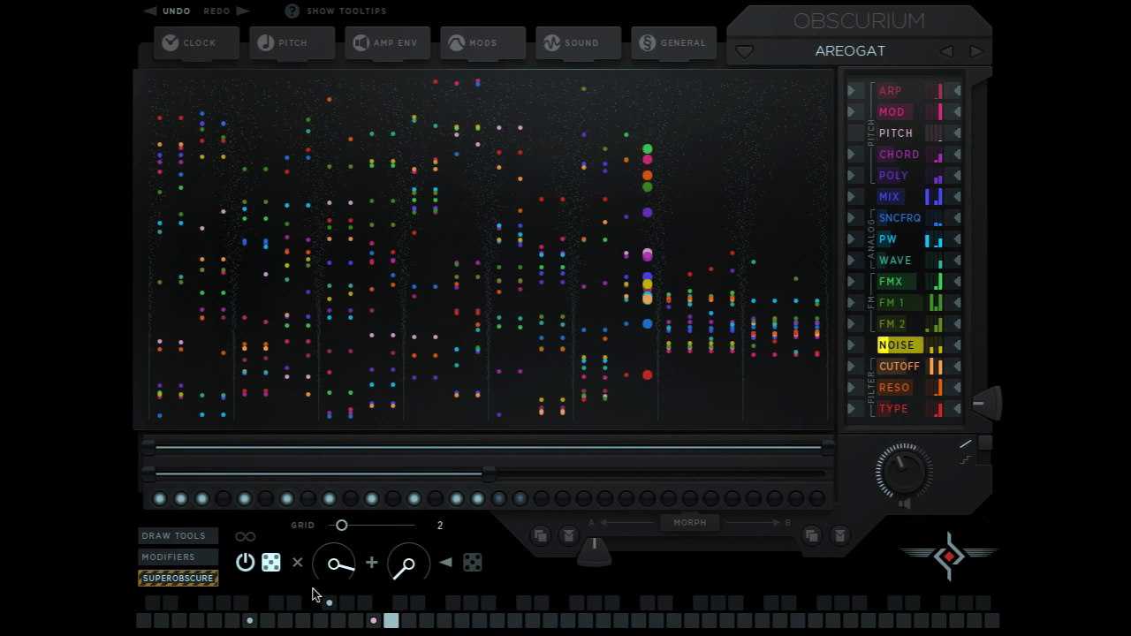
Reduce the random multiplier to nearly its minimum and raise the added offset to about the middle.
drag(337, 571, 330, 633)
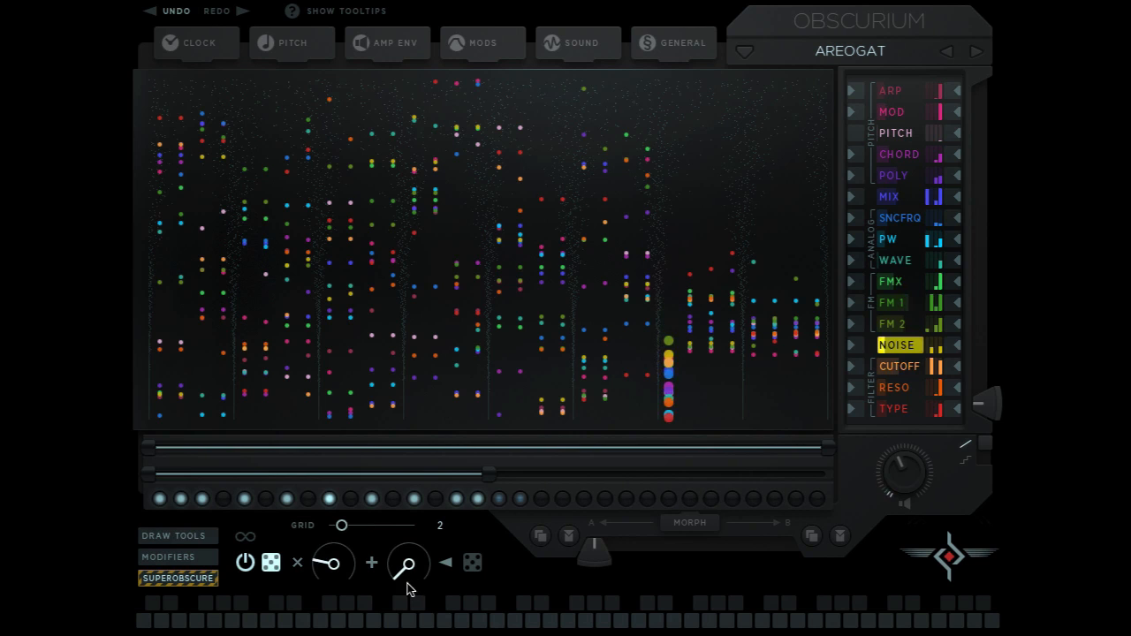
drag(407, 585, 394, 501)
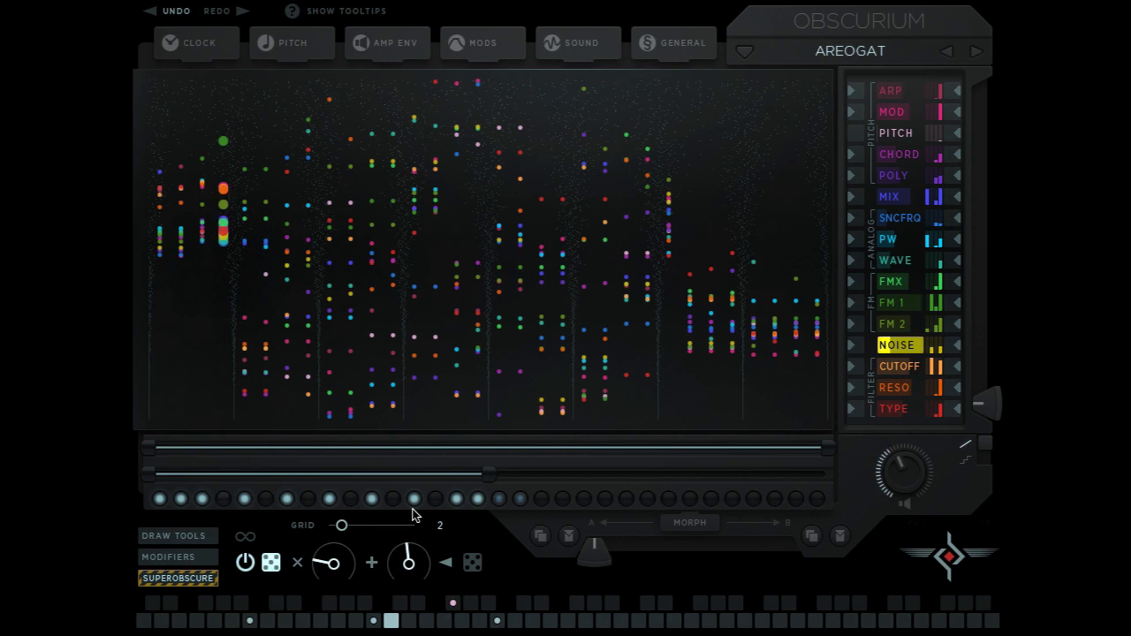
Randomize the added offset as well, set the grid to 1, and raise both the offset and the multiplier to high amounts.
click(465, 566)
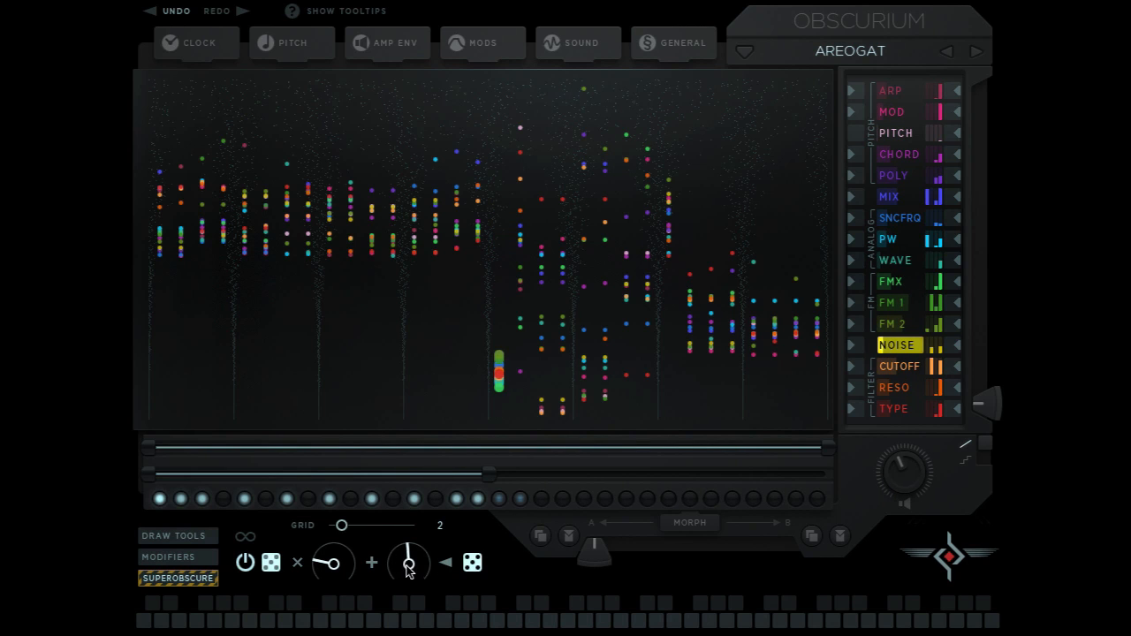
drag(410, 570, 320, 536)
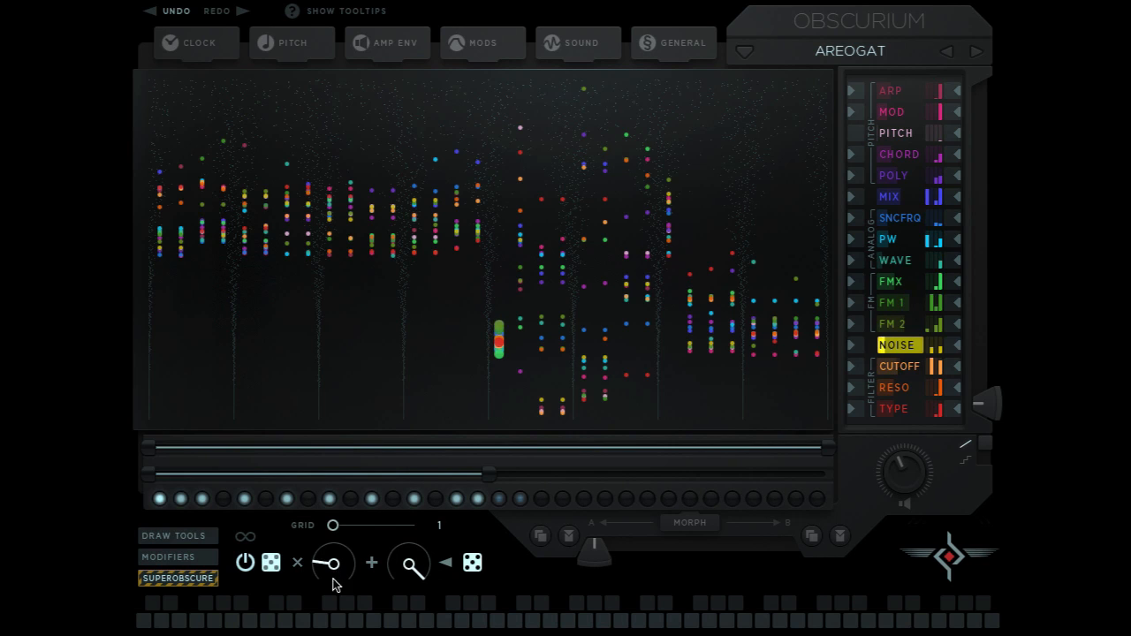
drag(328, 570, 312, 508)
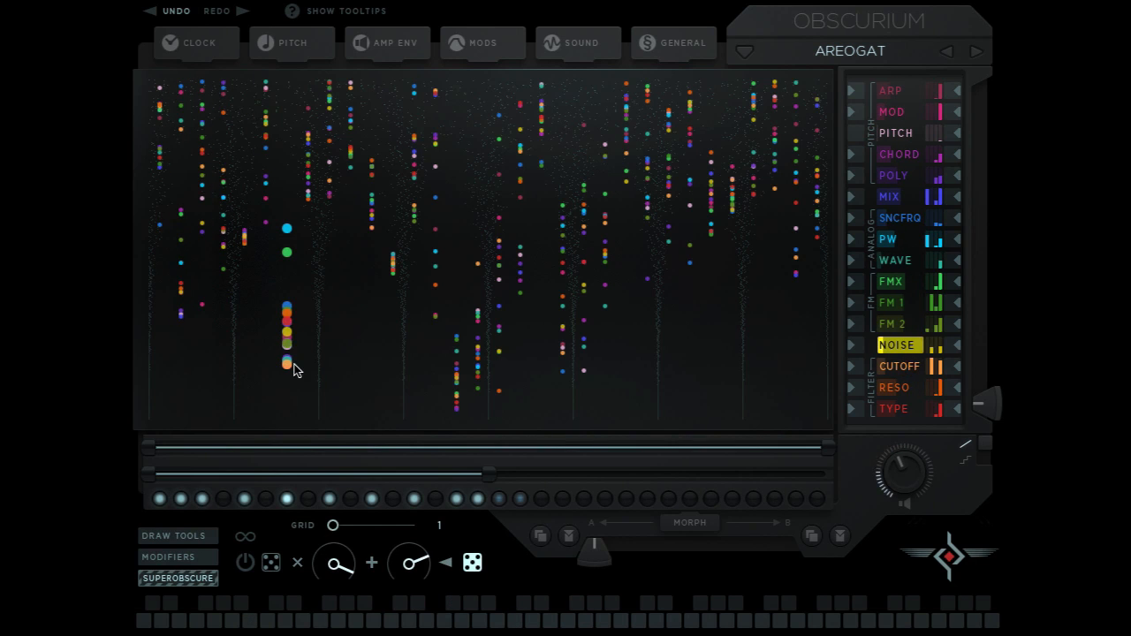
Limit the sequence range to steps 1 to 4, and extend it over all 32 steps so the four-step pattern repeats throughout.
drag(829, 449, 226, 470)
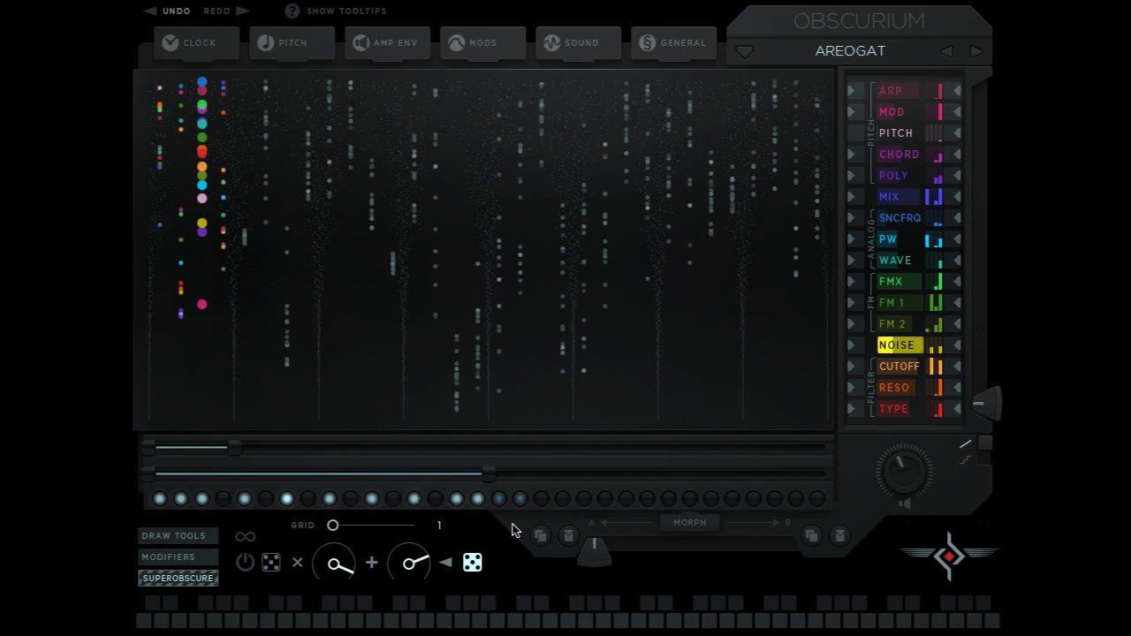
drag(227, 454, 397, 457)
drag(149, 456, 338, 455)
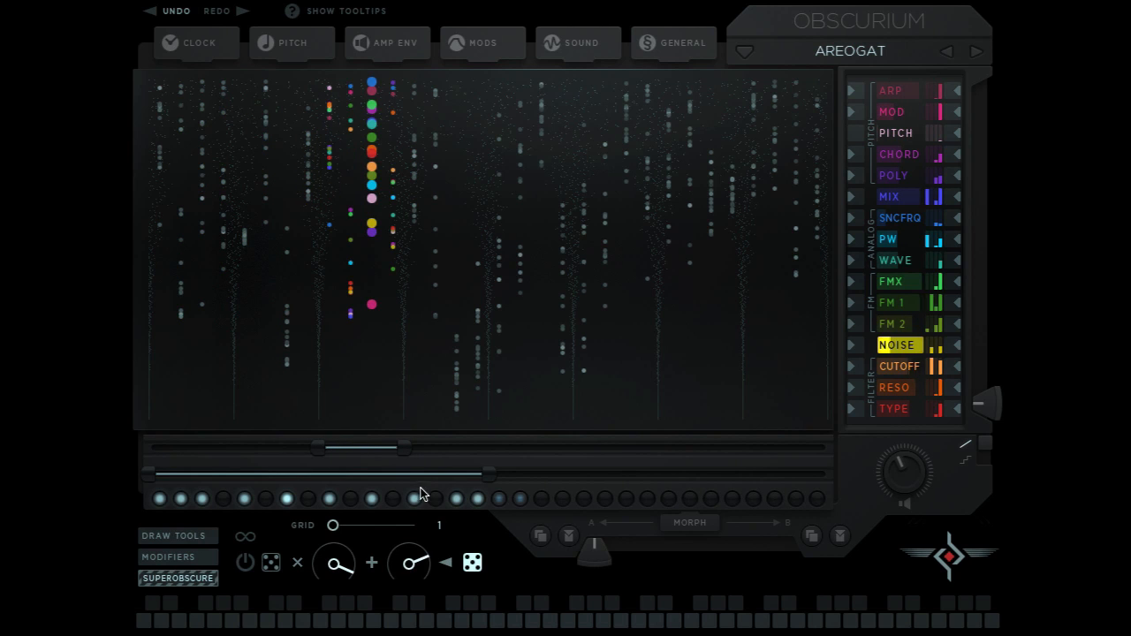
drag(309, 451, 137, 460)
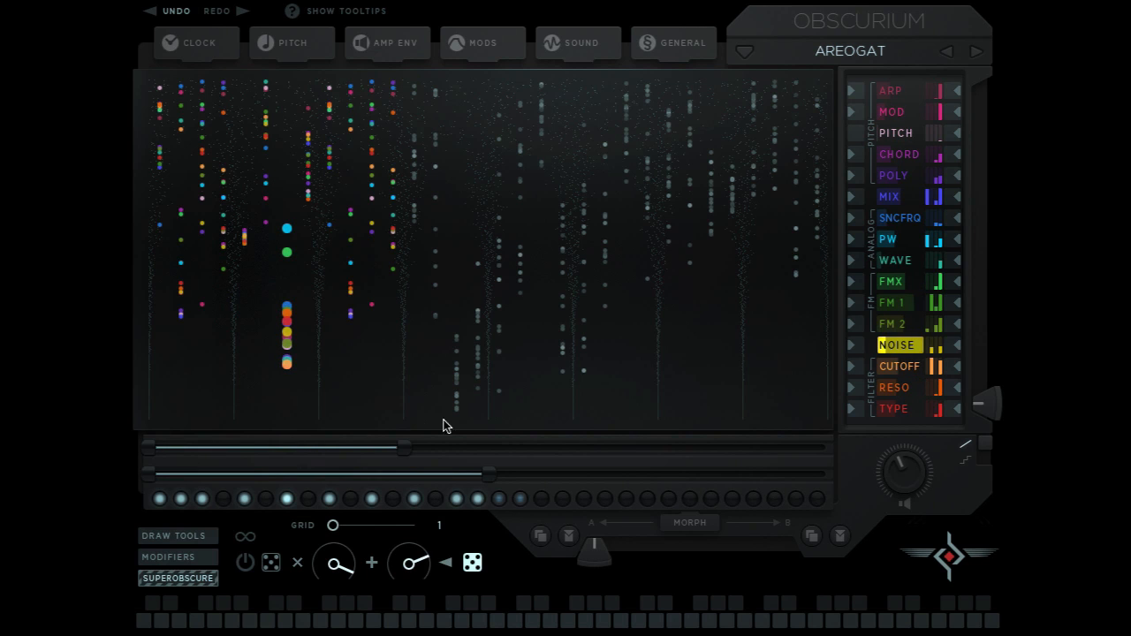
drag(409, 456, 898, 448)
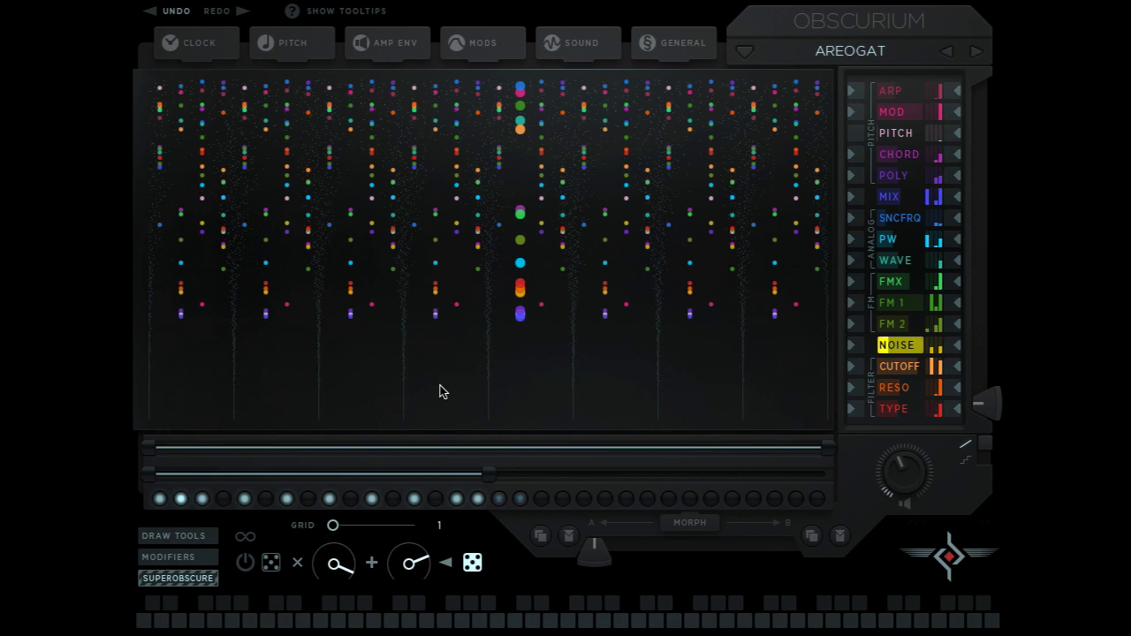
click(196, 534)
click(190, 557)
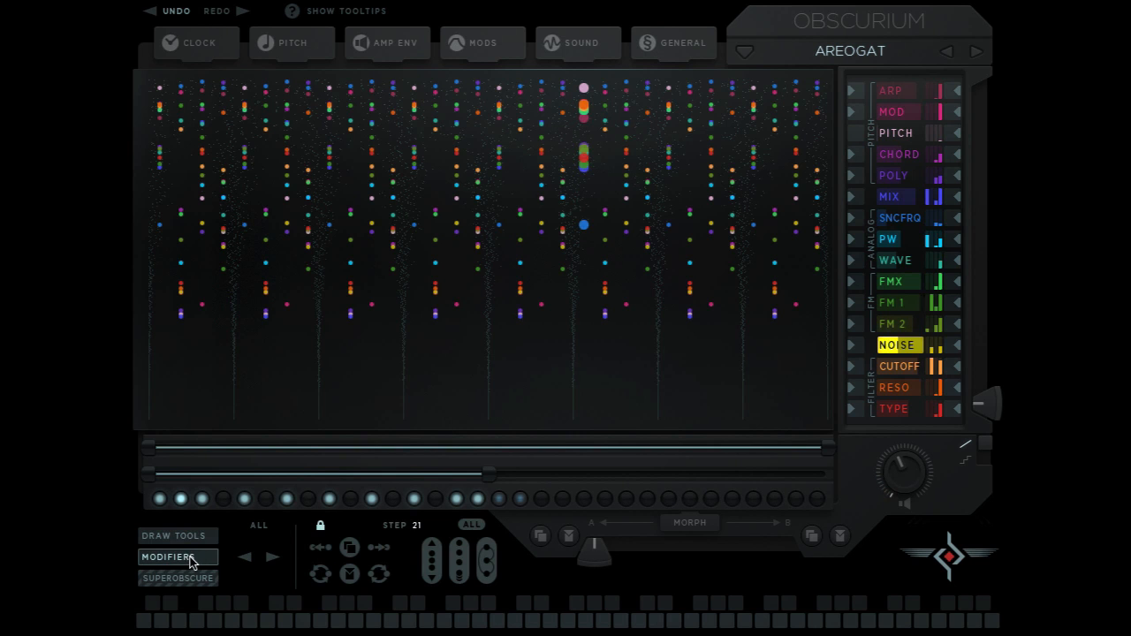
click(199, 579)
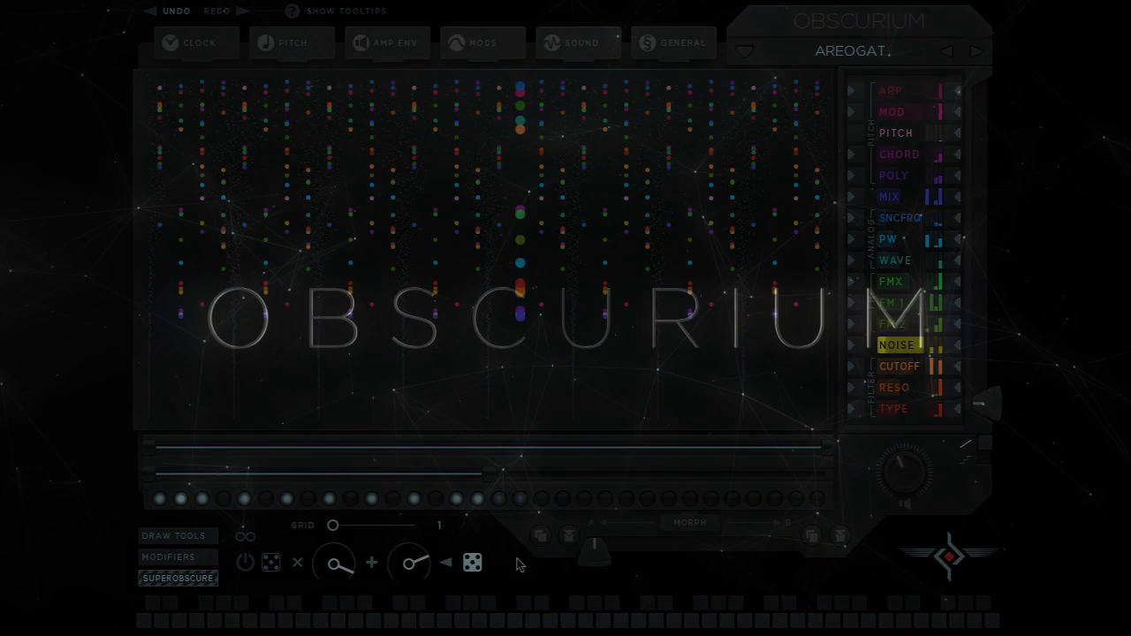